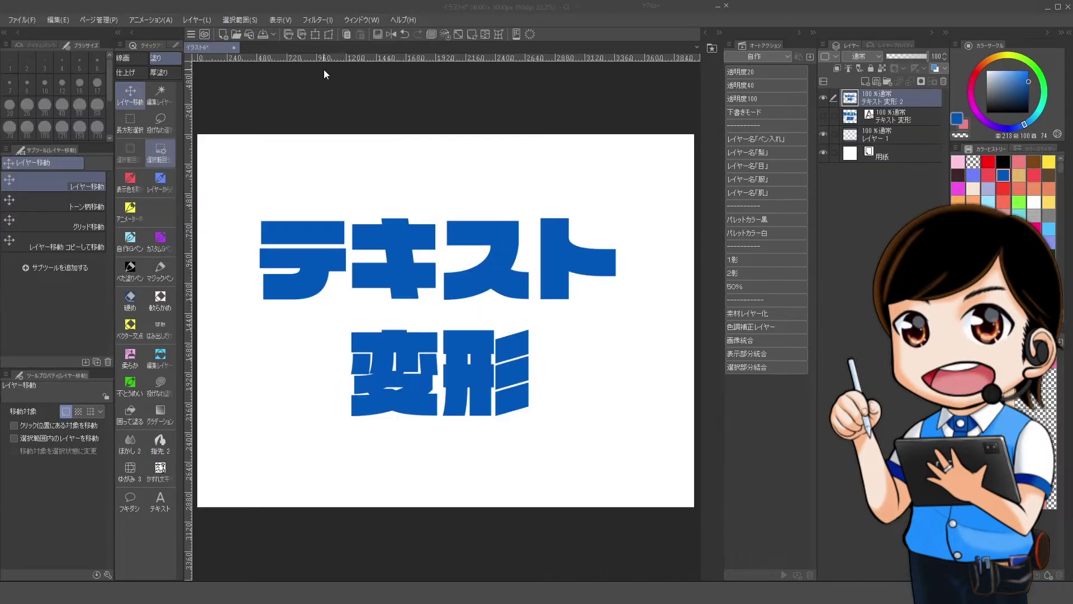
Step: Enlarge the rasterized テキスト変形 lettering and distort it with Free Transform into a slanted shape filling most of the canvas
{"action": "left_click", "coordinate": [316, 35]}
{"action": "left_click_drag", "start_coordinate": [618, 216], "coordinate": [676, 149]}
{"action": "left_click", "coordinate": [329, 34]}
{"action": "left_click_drag", "start_coordinate": [587, 400], "coordinate": [659, 494]}
{"action": "left_click_drag", "start_coordinate": [289, 234], "coordinate": [216, 179]}
{"action": "left_click_drag", "start_coordinate": [289, 400], "coordinate": [236, 492]}
{"action": "left_click_drag", "start_coordinate": [675, 148], "coordinate": [556, 160]}
{"action": "mouse_move", "coordinate": [659, 493]}
{"action": "left_mouse_down"}
{"action": "mouse_move", "coordinate": [523, 362]}
{"action": "mouse_move", "coordinate": [583, 305]}
{"action": "mouse_move", "coordinate": [669, 481]}
{"action": "left_mouse_up"}
{"action": "left_click_drag", "start_coordinate": [556, 160], "coordinate": [655, 147]}
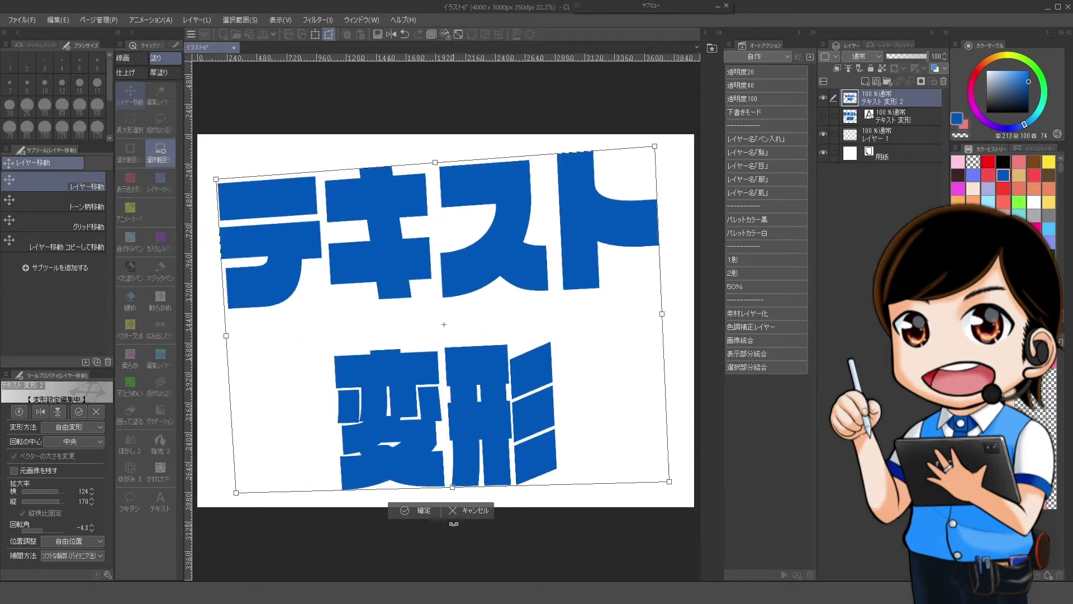
{"action": "left_click", "coordinate": [404, 511]}
Step: Try a mesh transformation on the テキスト変形 lettering, pulling the inner grid points toward the centre and the outer corners inward
{"action": "left_click", "coordinate": [498, 34]}
{"action": "left_click_drag", "start_coordinate": [658, 151], "coordinate": [585, 215]}
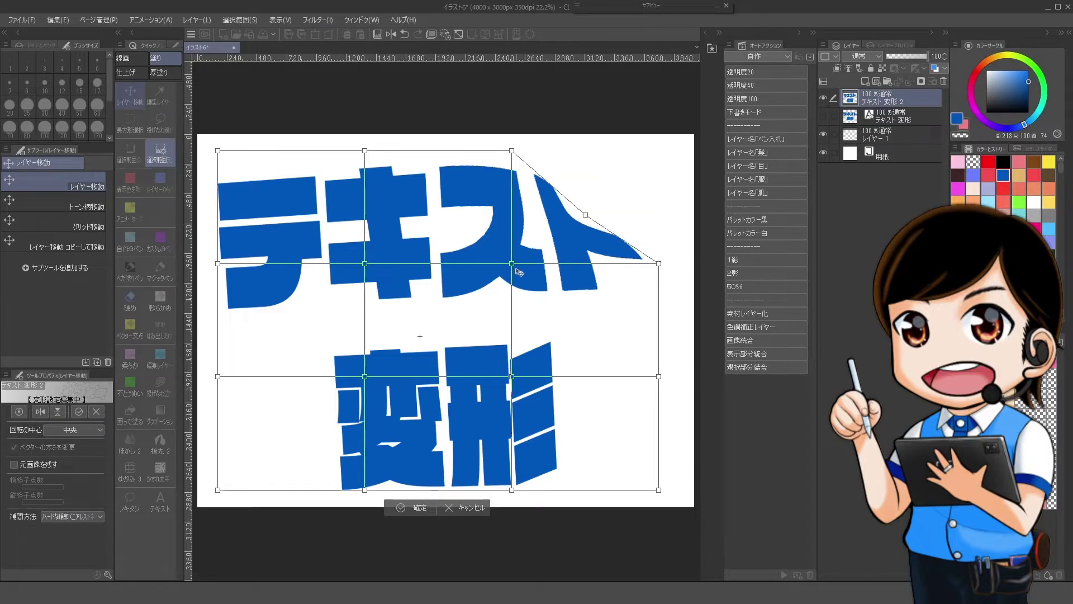
{"action": "left_click_drag", "start_coordinate": [511, 263], "coordinate": [475, 292]}
{"action": "left_click_drag", "start_coordinate": [364, 263], "coordinate": [393, 307]}
{"action": "left_click_drag", "start_coordinate": [364, 376], "coordinate": [421, 354]}
{"action": "left_click_drag", "start_coordinate": [511, 376], "coordinate": [454, 351]}
{"action": "left_click_drag", "start_coordinate": [658, 489], "coordinate": [585, 443]}
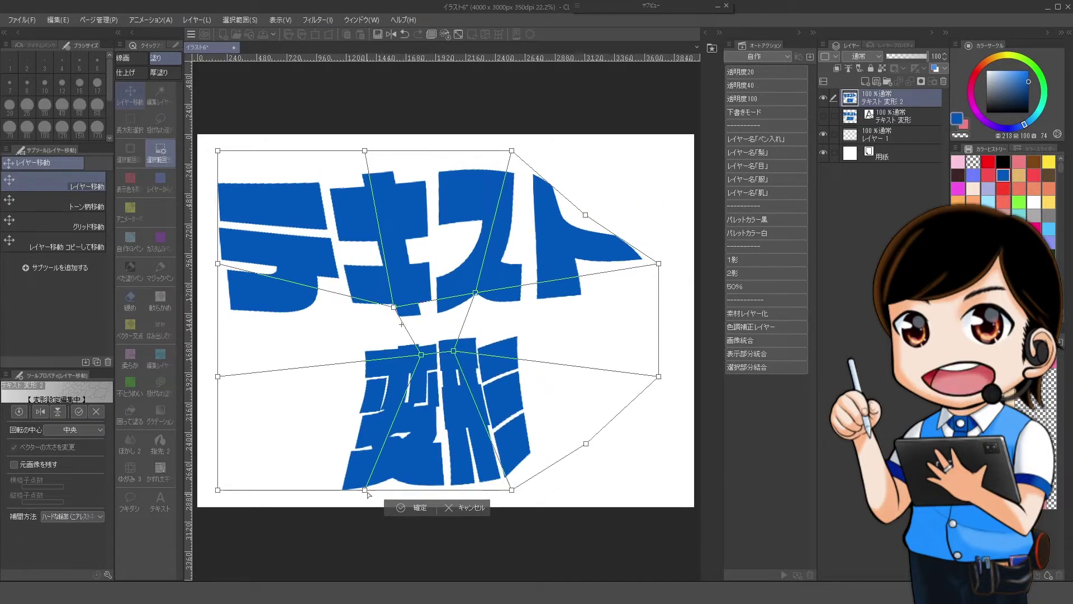
Step: Warp the mesh further by shifting the outer grid points so the upper row fans out and the lower row narrows
{"action": "left_click_drag", "start_coordinate": [364, 489], "coordinate": [375, 436]}
{"action": "left_click_drag", "start_coordinate": [218, 264], "coordinate": [274, 317]}
{"action": "left_click_drag", "start_coordinate": [218, 150], "coordinate": [215, 240]}
{"action": "left_click_drag", "start_coordinate": [365, 150], "coordinate": [279, 150]}
{"action": "left_click_drag", "start_coordinate": [511, 151], "coordinate": [610, 146]}
{"action": "left_click_drag", "start_coordinate": [217, 489], "coordinate": [307, 421]}
{"action": "left_click_drag", "start_coordinate": [659, 377], "coordinate": [553, 348]}
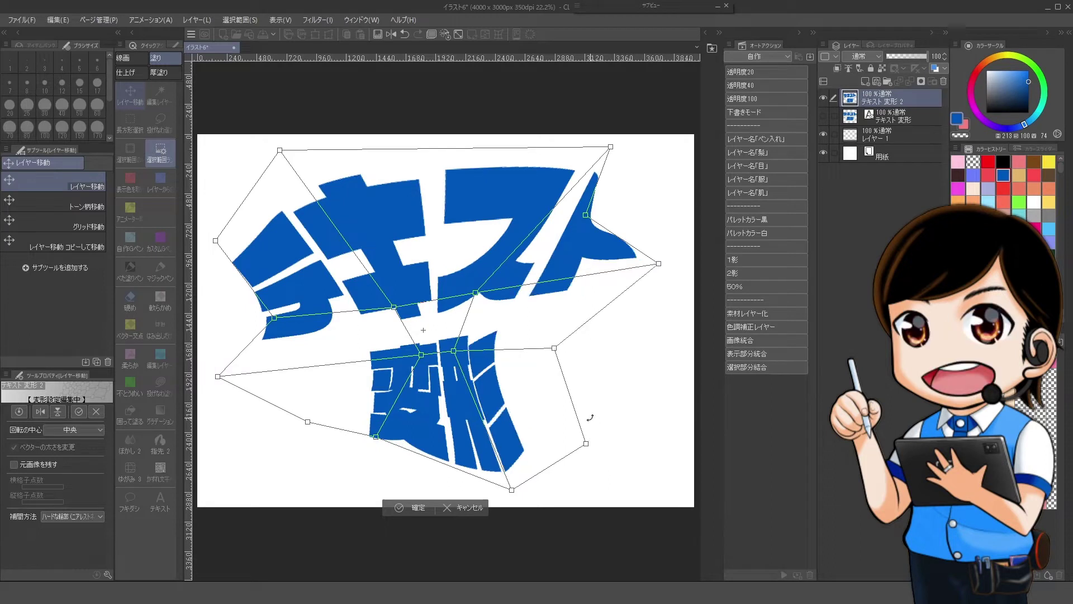
Step: Undo the latest mesh point moves and cancel the mesh transformation
{"action": "left_click", "coordinate": [404, 34]}
{"action": "left_click", "coordinate": [405, 34]}
{"action": "left_click", "coordinate": [404, 35]}
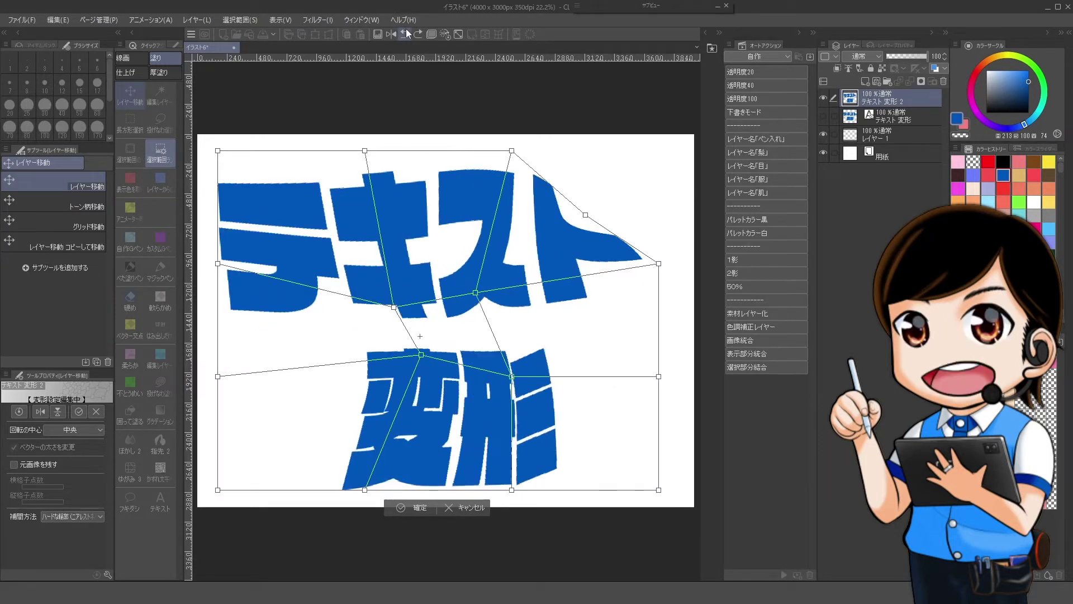
{"action": "left_click", "coordinate": [404, 34]}
{"action": "left_click", "coordinate": [464, 507]}
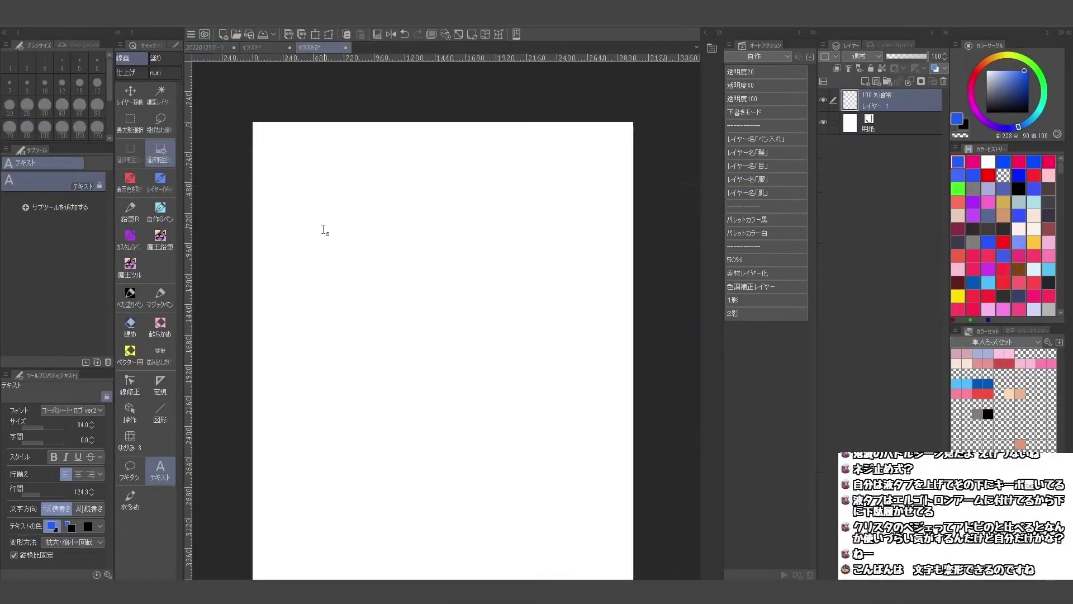
Step: Add a horizontal blue text in the upper part of the blank canvas reading the creator's name in kanji and hiragana
{"action": "left_click", "coordinate": [324, 232]}
{"action": "type", "text": "hayato"}
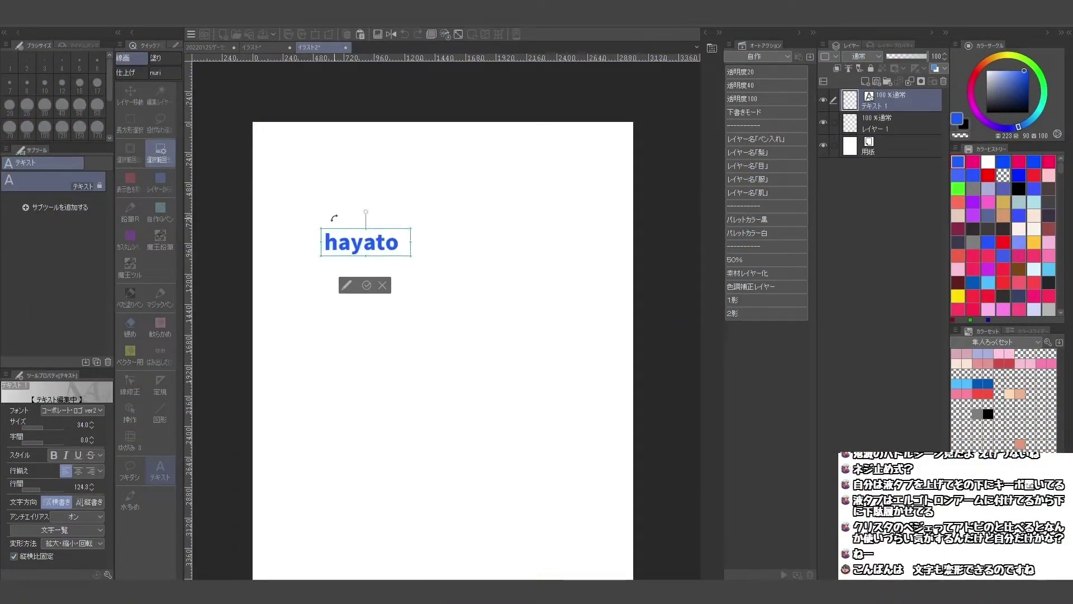
{"action": "key", "text": "BackSpace"}
{"action": "key", "text": "BackSpace"}
{"action": "key", "text": "BackSpace"}
{"action": "key", "text": "BackSpace"}
{"action": "key", "text": "BackSpace"}
{"action": "key", "text": "BackSpace"}
{"action": "key", "text": "BackSpace"}
{"action": "type", "text": "はやto"}
{"action": "key", "text": "space"}
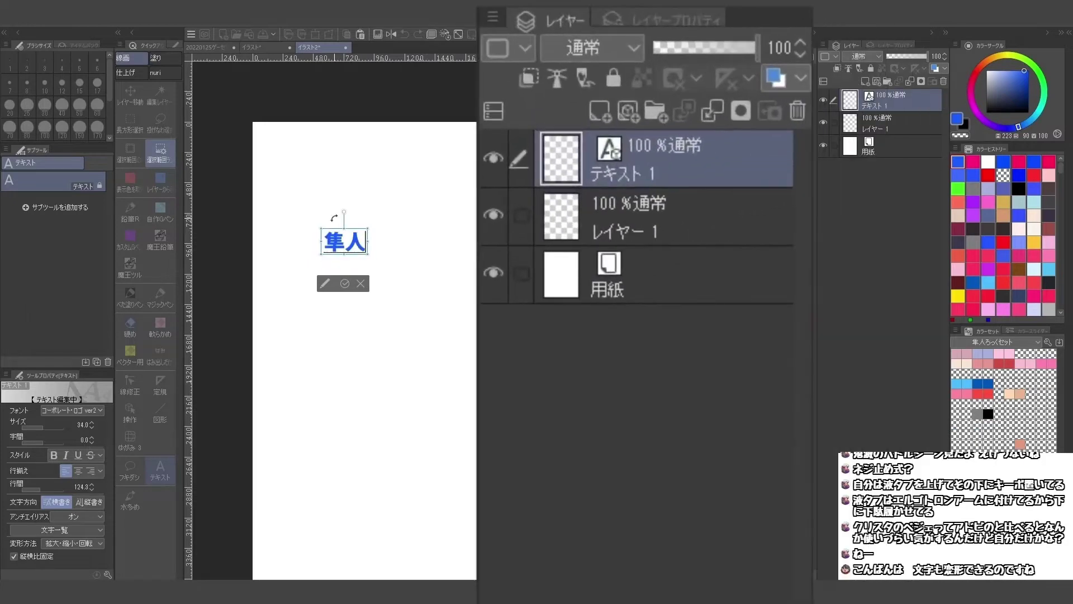
{"action": "type", "text": "rokku"}
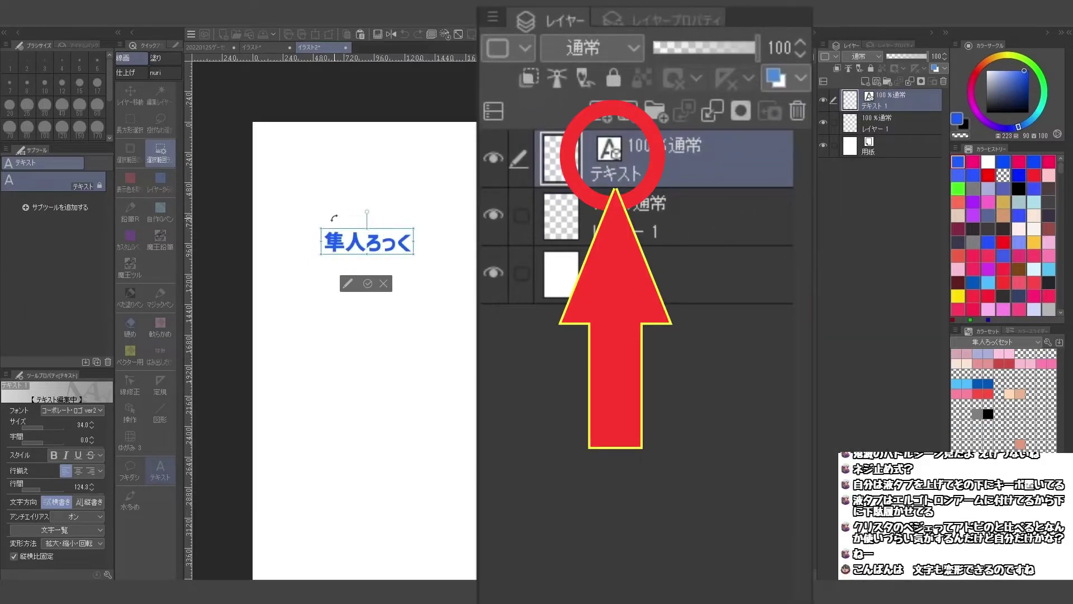
{"action": "left_click", "coordinate": [373, 276]}
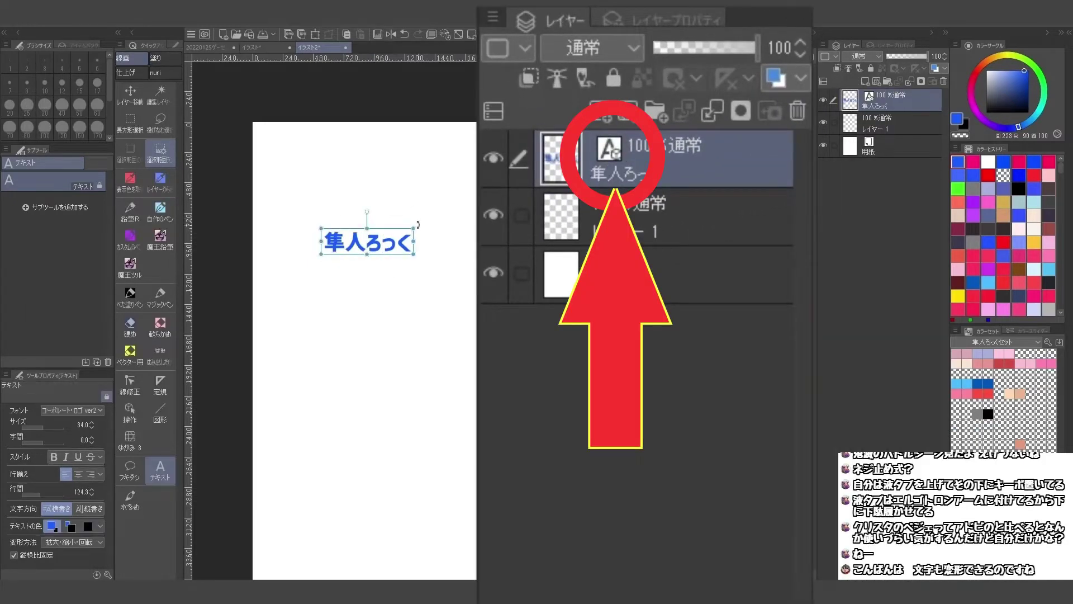
Step: Enlarge the name text to span most of the page width, rotate it upright and bring it back to nearly horizontal
{"action": "left_click_drag", "start_coordinate": [414, 227], "coordinate": [533, 200]}
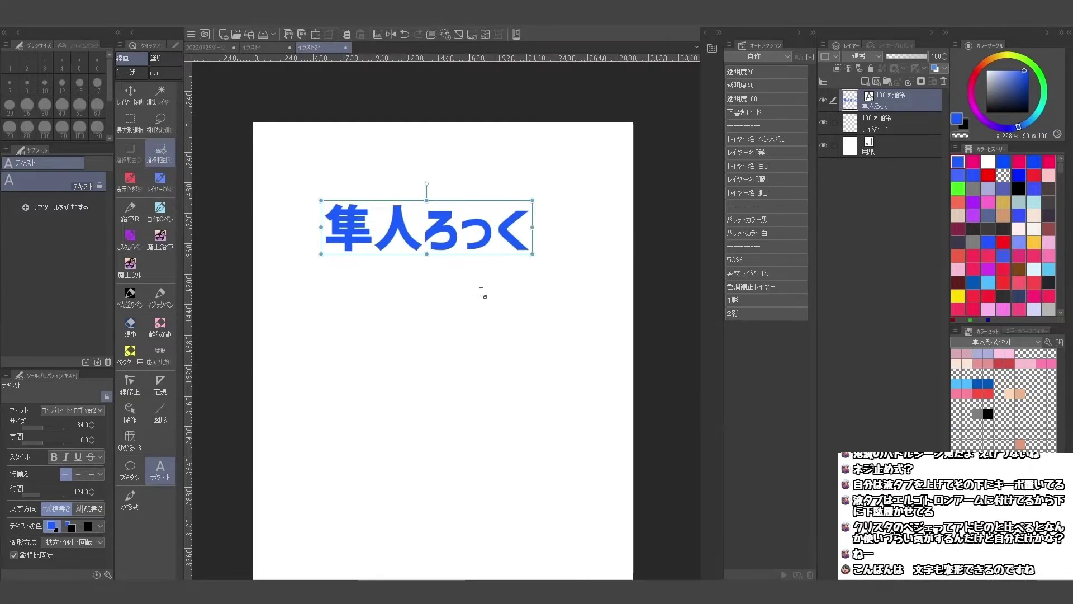
{"action": "left_click", "coordinate": [494, 230]}
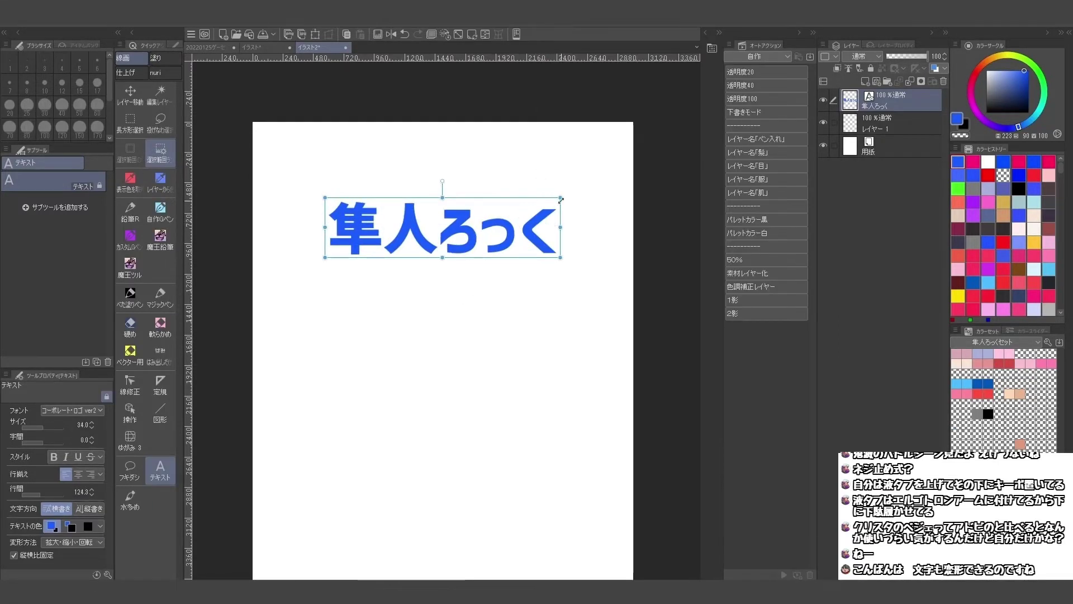
{"action": "left_click_drag", "start_coordinate": [560, 199], "coordinate": [560, 246]}
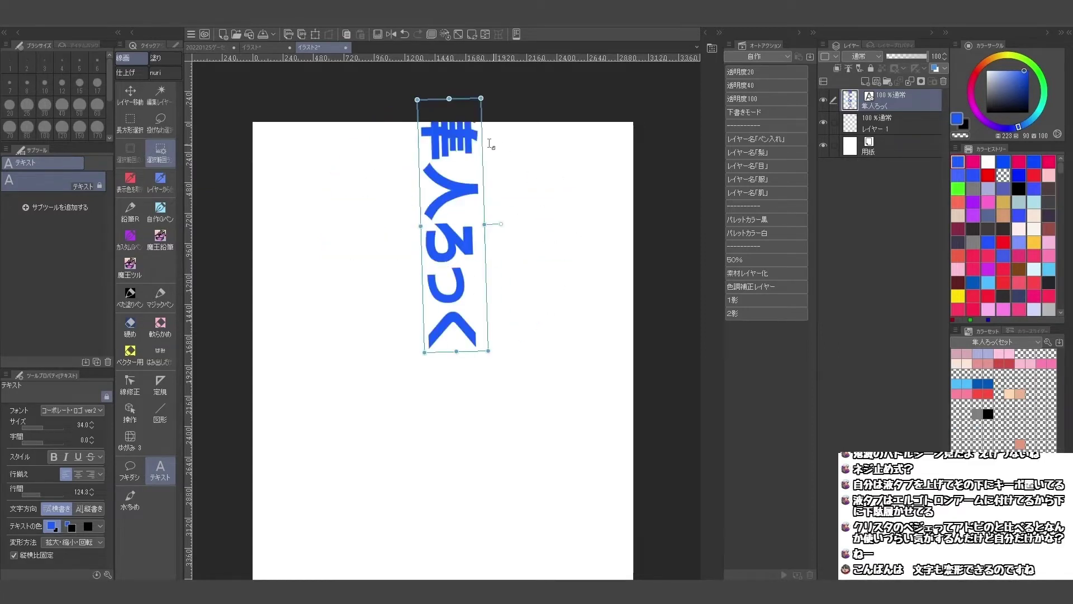
{"action": "left_click_drag", "start_coordinate": [502, 218], "coordinate": [461, 165]}
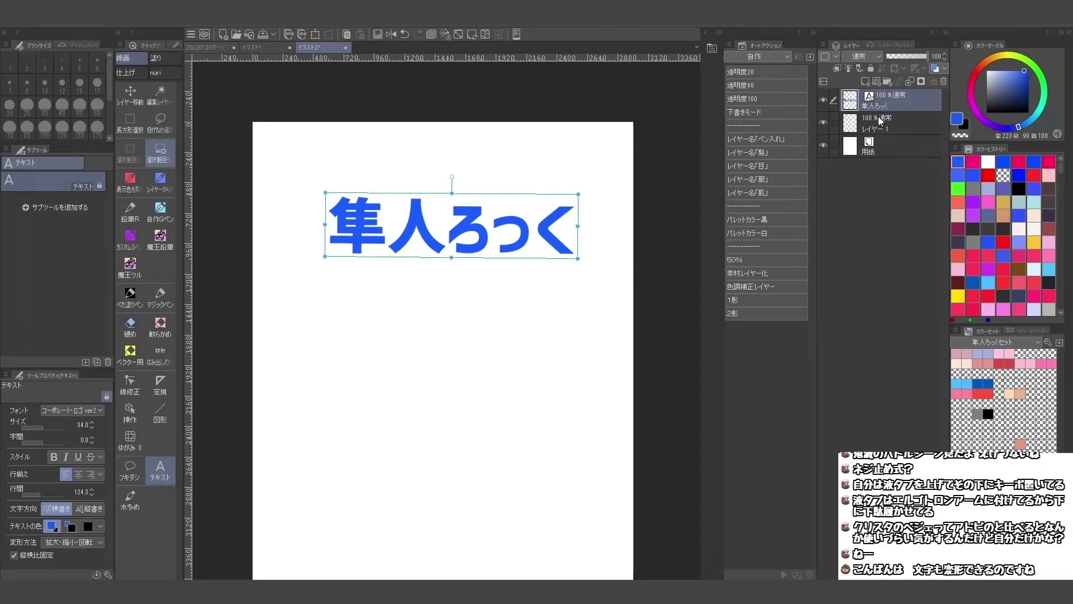
Step: Convert the name text layer to a ラスターレイヤー with カラー expression and 通常 blending, keeping the original layer
{"action": "left_click", "coordinate": [216, 3]}
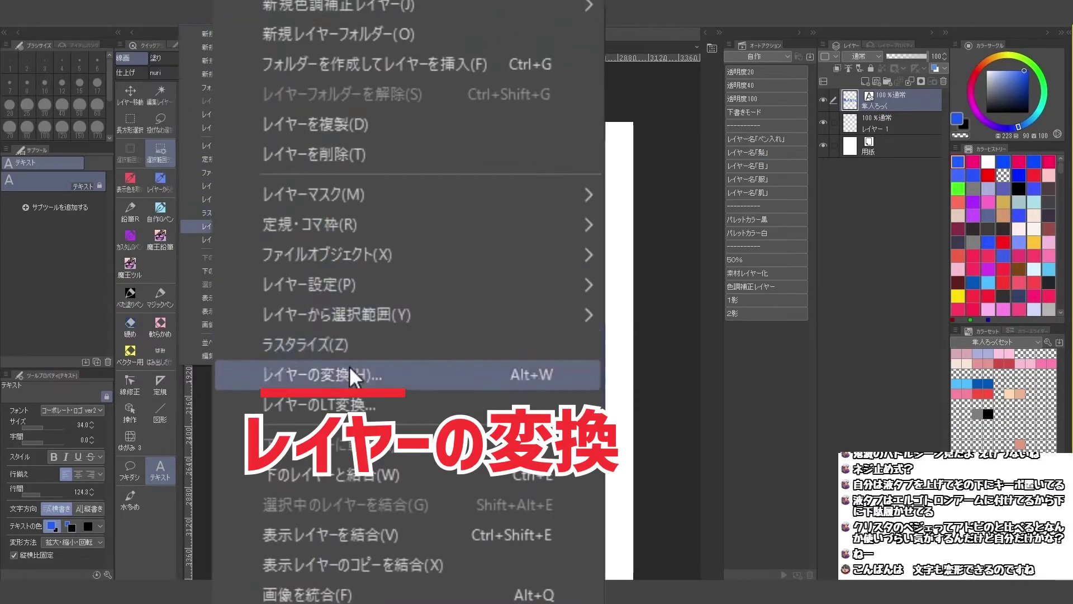
{"action": "left_click", "coordinate": [350, 370]}
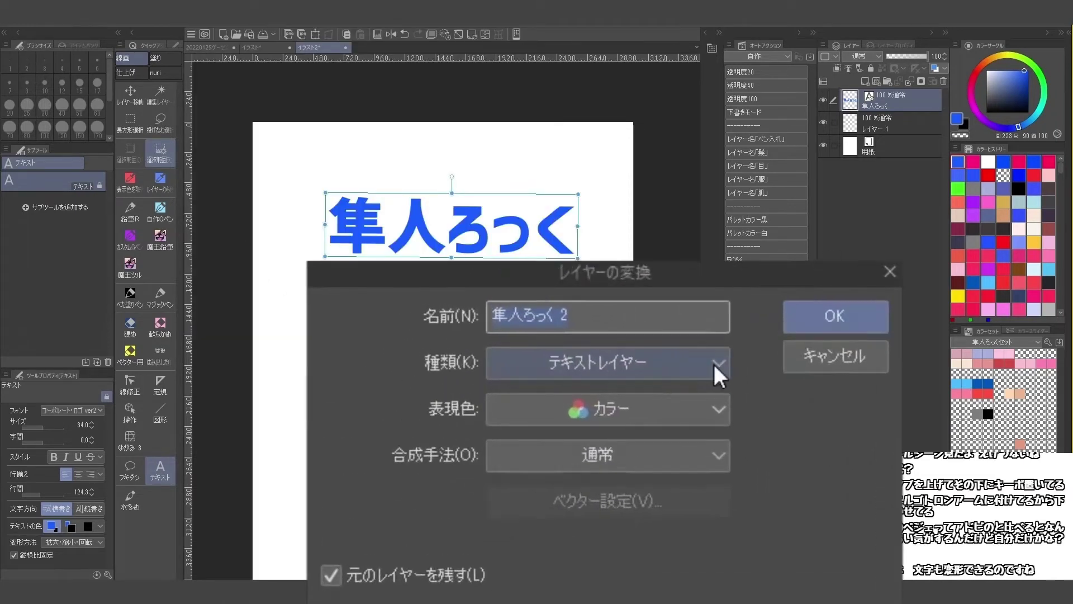
{"action": "left_click", "coordinate": [710, 364]}
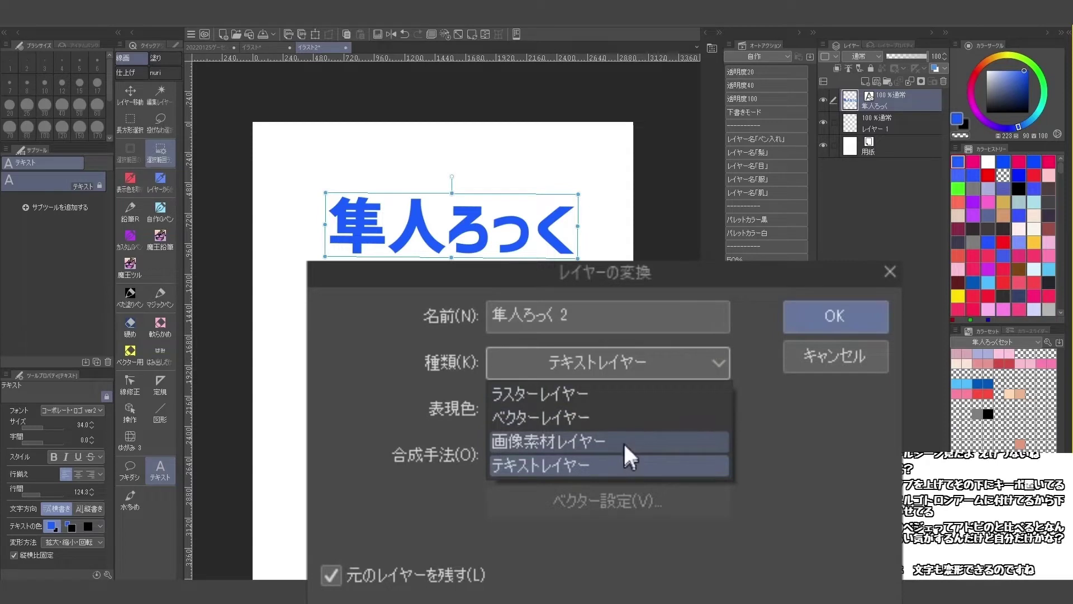
{"action": "key", "text": "Up"}
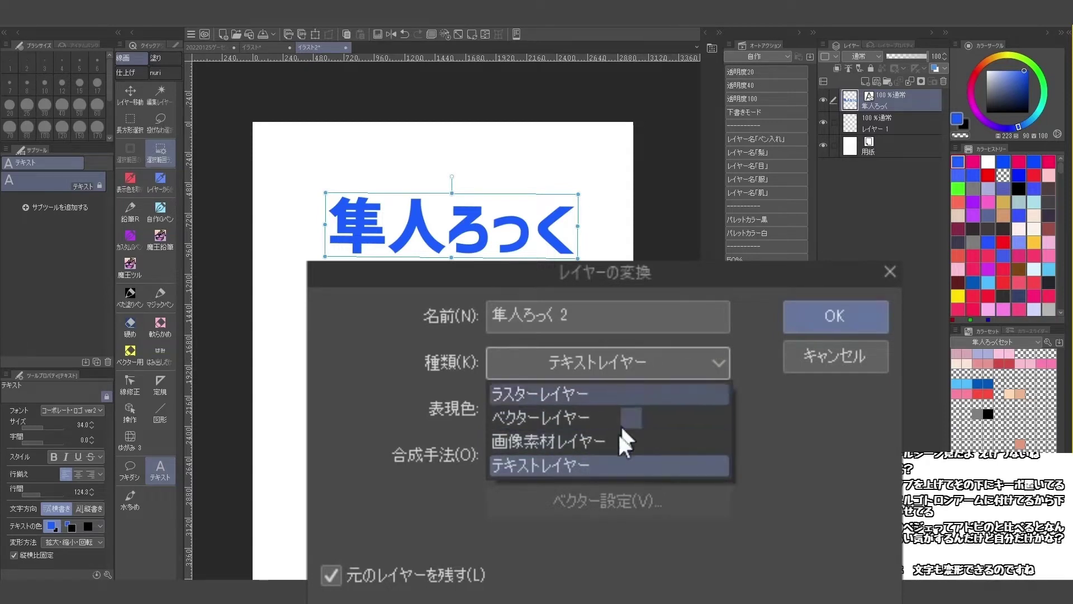
{"action": "left_click", "coordinate": [558, 394]}
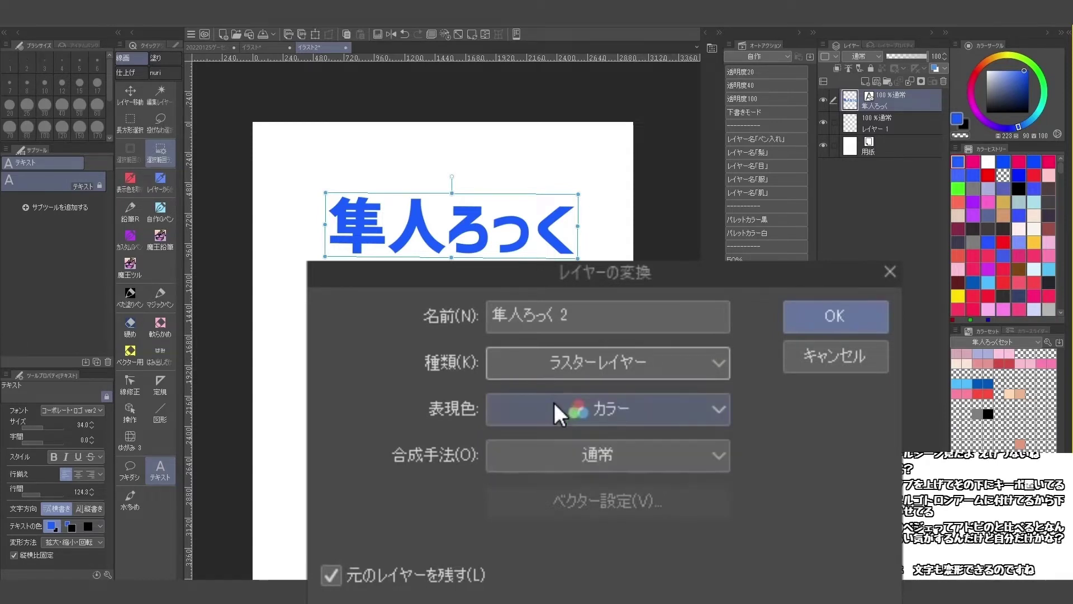
{"action": "key", "text": "Return"}
Step: Distort the rasterized name with Free Transform, shrinking it to a small shape tapering along the word, and apply it
{"action": "left_click", "coordinate": [328, 34]}
{"action": "left_click_drag", "start_coordinate": [575, 197], "coordinate": [443, 163]}
{"action": "left_click_drag", "start_coordinate": [328, 255], "coordinate": [321, 302]}
{"action": "left_click_drag", "start_coordinate": [329, 198], "coordinate": [288, 204]}
{"action": "left_click_drag", "start_coordinate": [443, 162], "coordinate": [434, 196]}
{"action": "left_click_drag", "start_coordinate": [574, 253], "coordinate": [444, 375]}
{"action": "left_click_drag", "start_coordinate": [322, 303], "coordinate": [276, 398]}
{"action": "left_click_drag", "start_coordinate": [434, 197], "coordinate": [487, 240]}
{"action": "left_click_drag", "start_coordinate": [288, 204], "coordinate": [278, 155]}
{"action": "left_click_drag", "start_coordinate": [487, 239], "coordinate": [413, 309]}
{"action": "left_click_drag", "start_coordinate": [278, 155], "coordinate": [323, 342]}
{"action": "left_click_drag", "start_coordinate": [413, 309], "coordinate": [402, 350]}
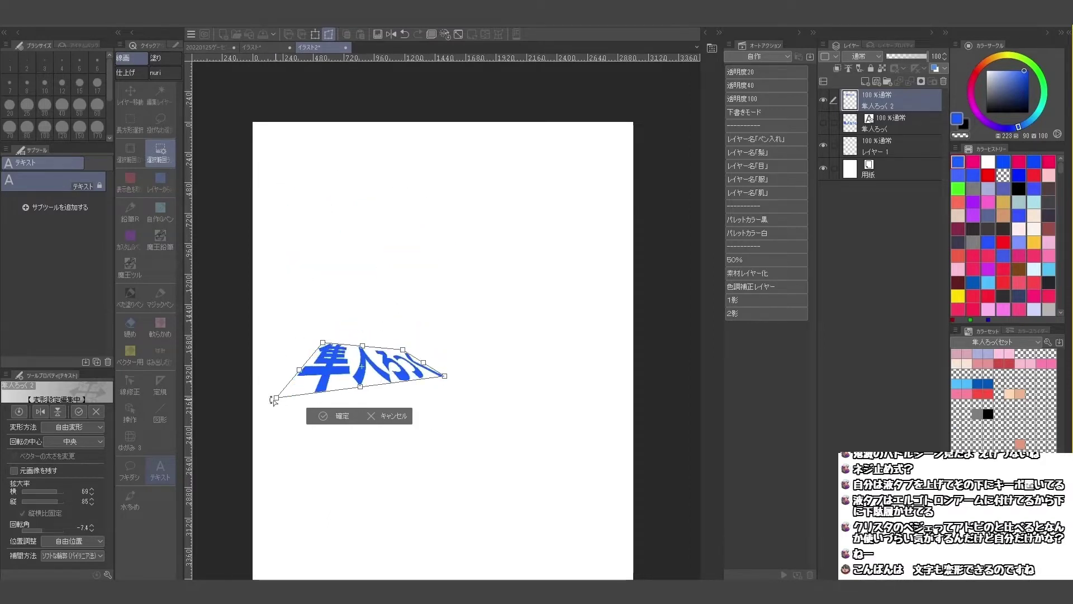
{"action": "left_click_drag", "start_coordinate": [276, 398], "coordinate": [321, 386]}
{"action": "left_click_drag", "start_coordinate": [445, 376], "coordinate": [410, 377]}
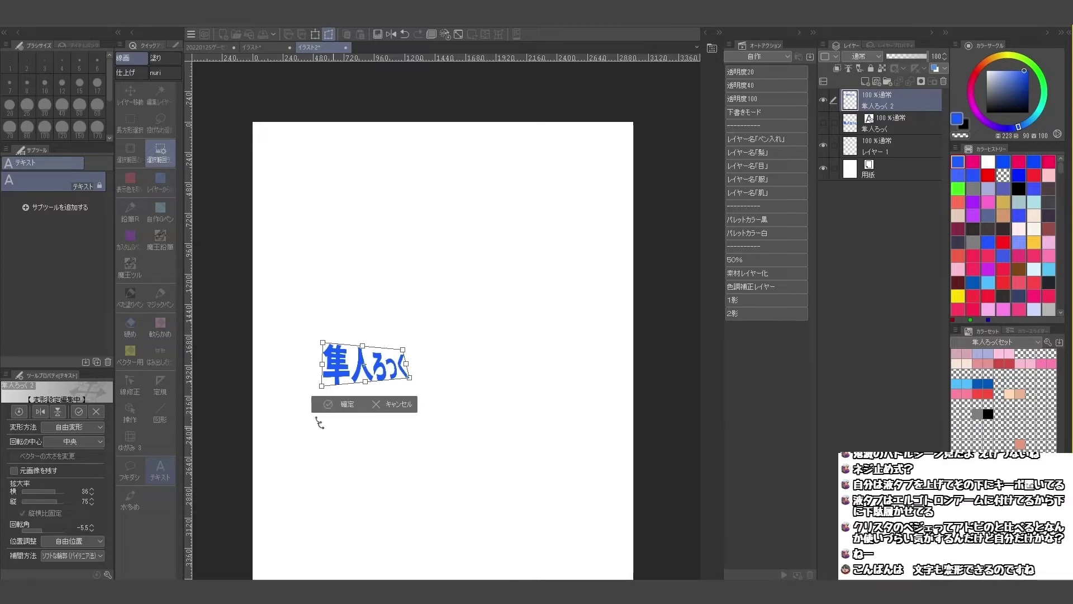
{"action": "key", "text": "Return"}
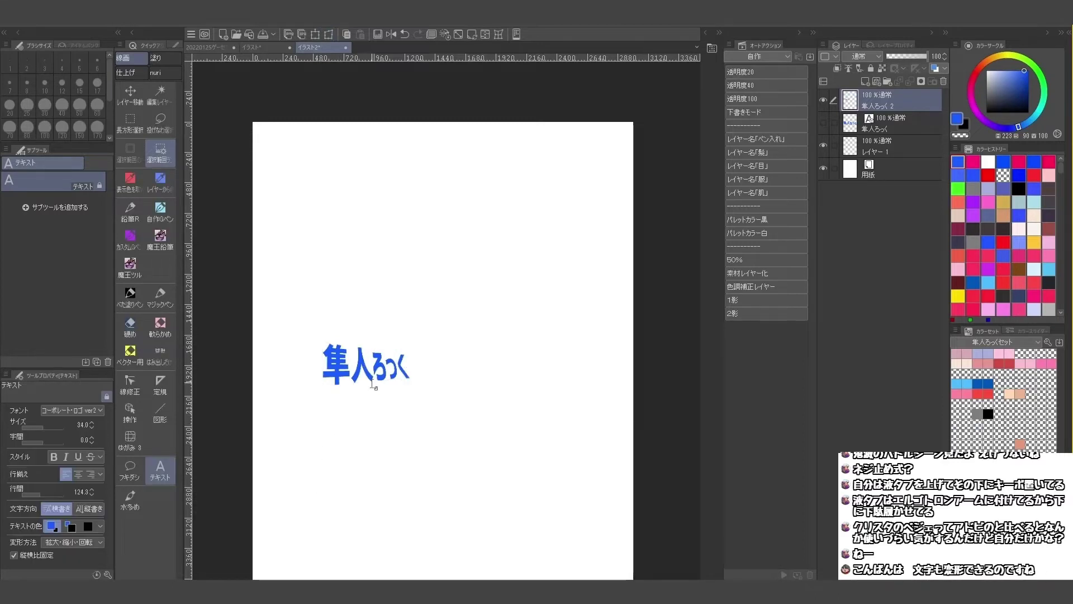
Step: Free-transform the shrunken raster name again, stretching three corners outward into a large, tall tapering shape, and apply it
{"action": "left_click", "coordinate": [330, 35]}
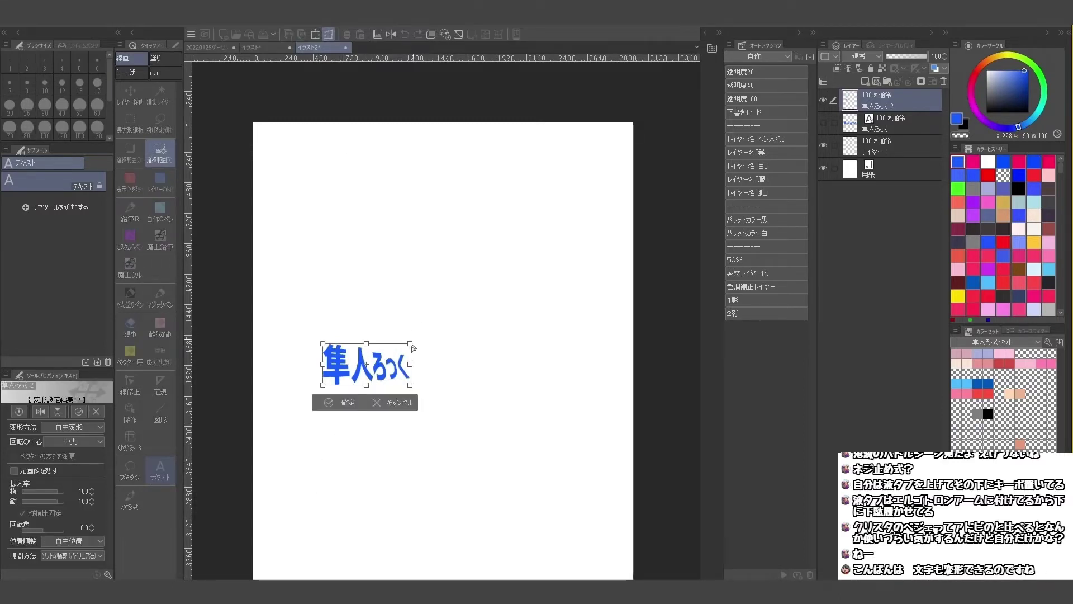
{"action": "left_click_drag", "start_coordinate": [411, 345], "coordinate": [584, 171]}
{"action": "left_click_drag", "start_coordinate": [322, 344], "coordinate": [318, 186]}
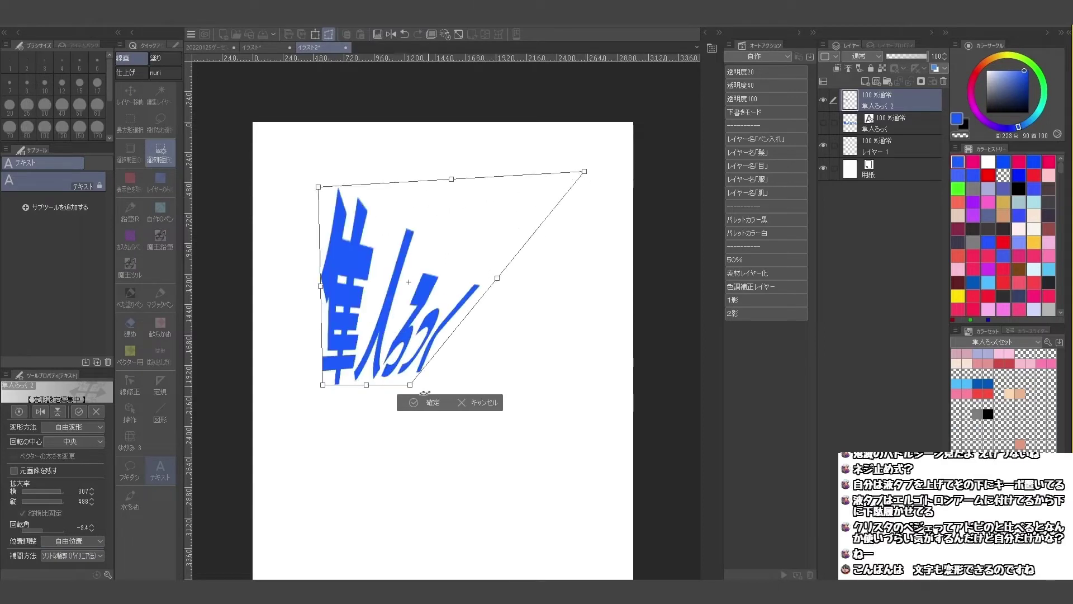
{"action": "left_click_drag", "start_coordinate": [410, 385], "coordinate": [550, 382]}
{"action": "key", "text": "Return"}
Step: Check the distorted raster lettering's edges up close, hide that layer, and show and select the original text layer
{"action": "scroll", "coordinate": [486, 240], "scroll_direction": "up", "scroll_amount": 6}
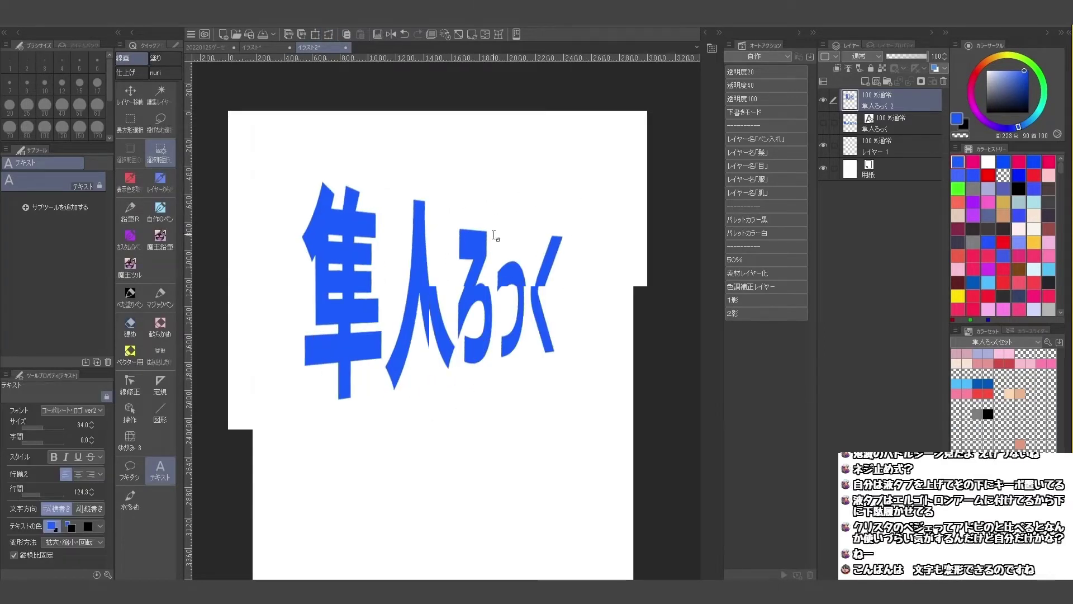
{"action": "scroll", "coordinate": [469, 252], "scroll_direction": "up", "scroll_amount": 2}
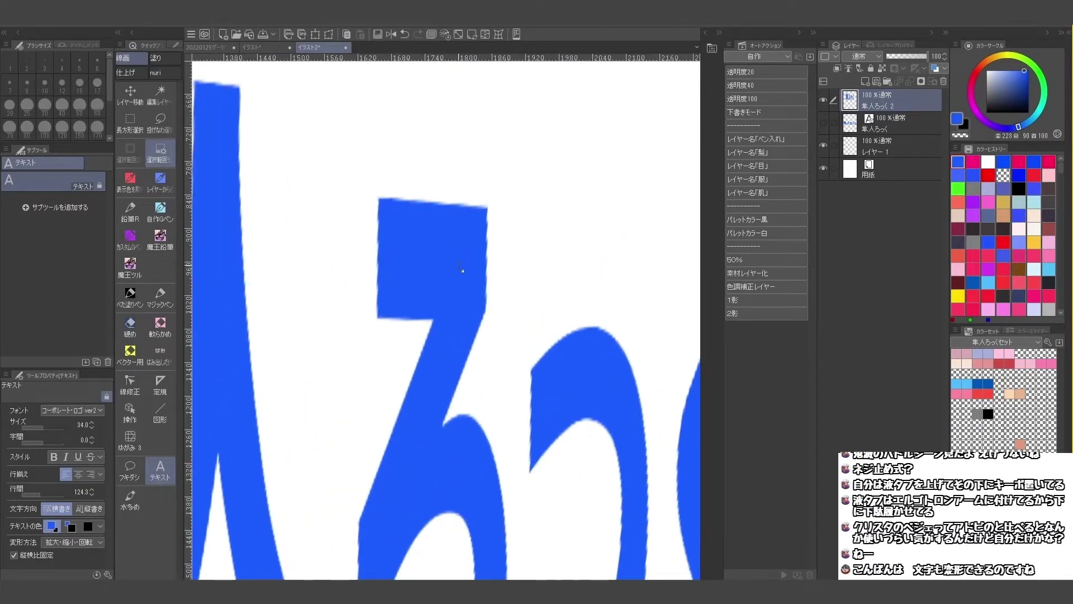
{"action": "scroll", "coordinate": [461, 272], "scroll_direction": "up", "scroll_amount": 2}
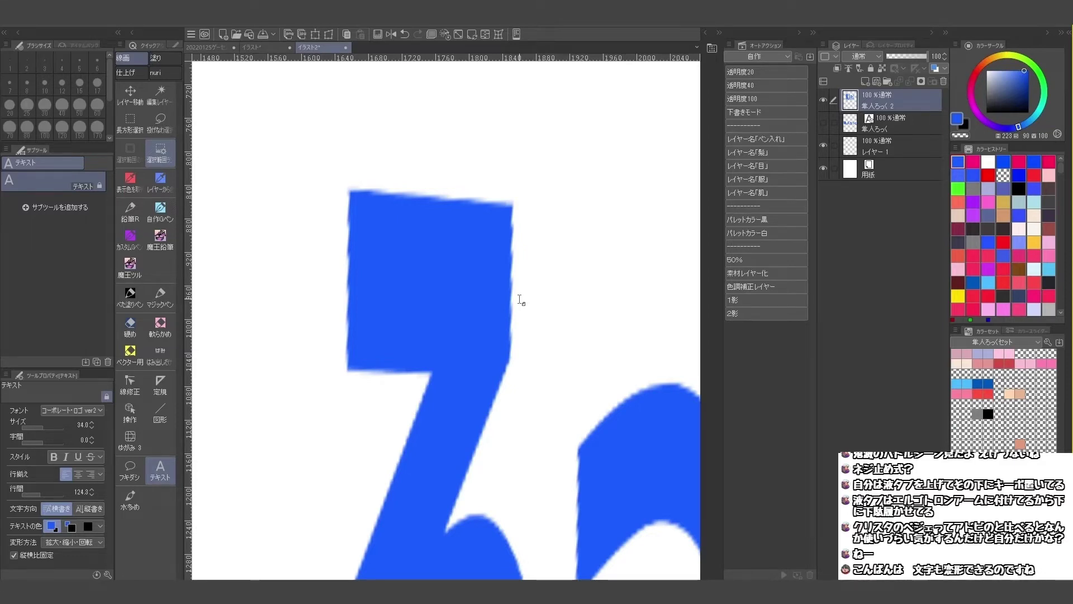
{"action": "scroll", "coordinate": [498, 362], "scroll_direction": "down", "scroll_amount": 5}
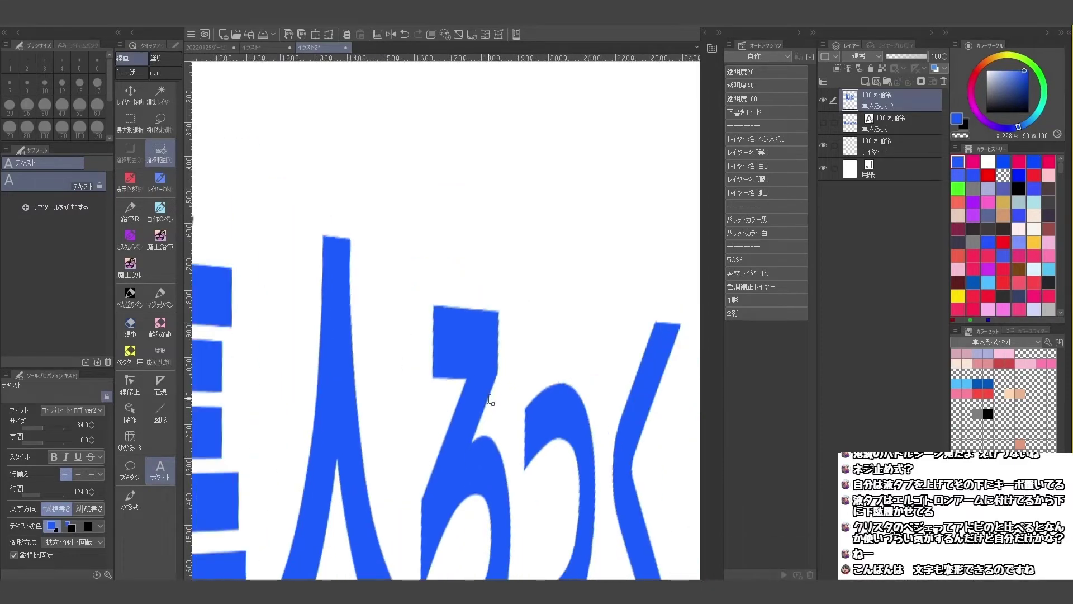
{"action": "left_click", "coordinate": [823, 101]}
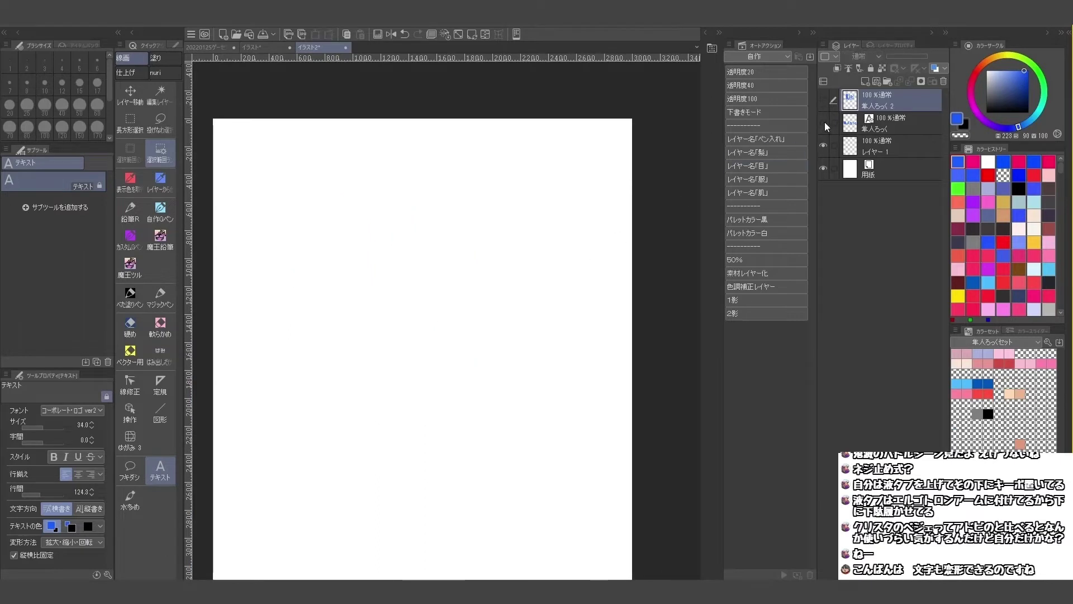
{"action": "left_click", "coordinate": [823, 122]}
{"action": "left_click", "coordinate": [881, 132]}
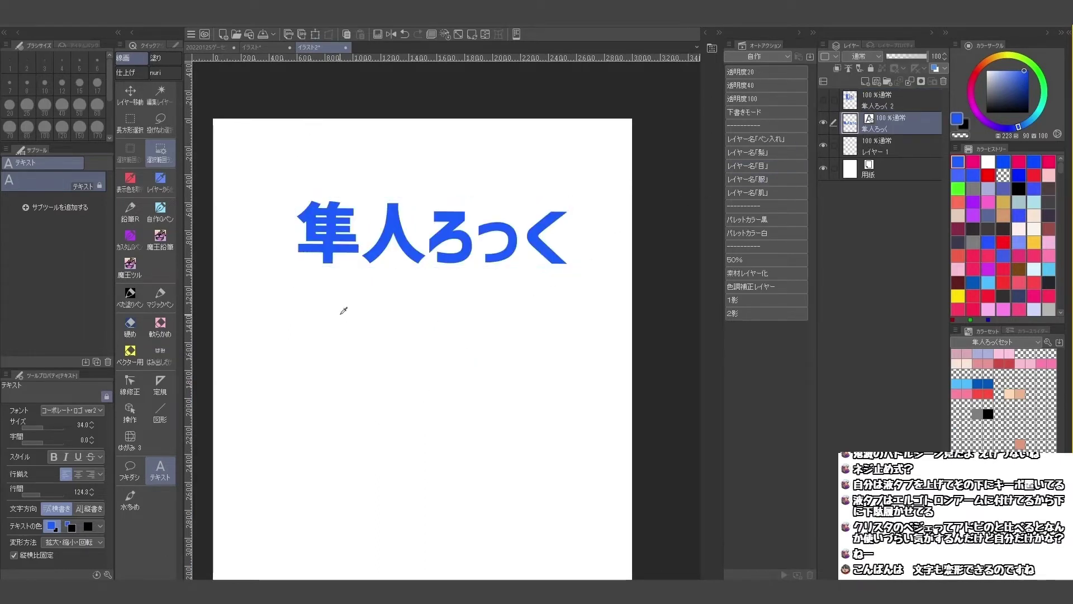
Step: Convert the original name text layer to a 画像素材レイヤー, keeping the original layer
{"action": "key", "text": "alt+h"}
{"action": "left_click", "coordinate": [492, 318]}
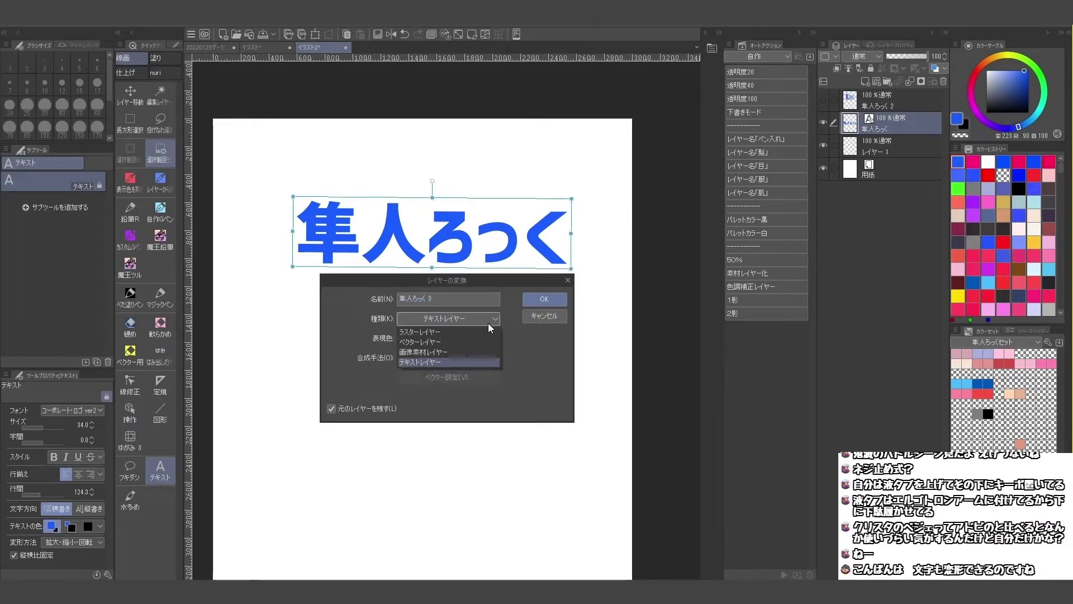
{"action": "left_click", "coordinate": [449, 352]}
{"action": "left_click", "coordinate": [544, 299]}
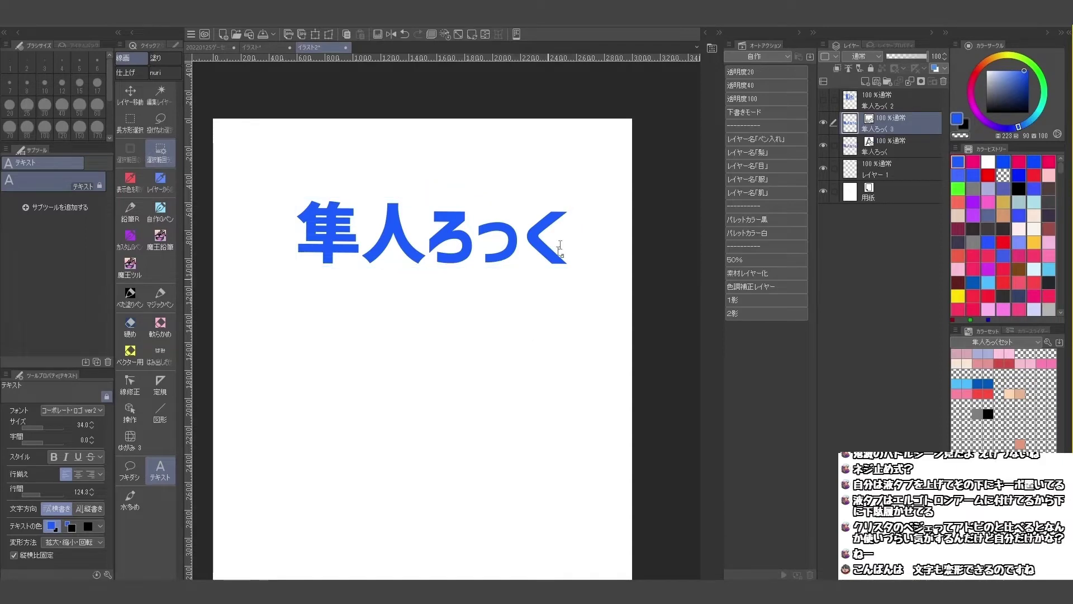
Step: Handwrite 画像素材レイヤー in red pencil on レイヤー 1 below the lettering, frame it with a box and add an arrow after it
{"action": "mouse_move", "coordinate": [283, 307]}
{"action": "left_mouse_down"}
{"action": "mouse_move", "coordinate": [351, 334]}
{"action": "mouse_move", "coordinate": [431, 323]}
{"action": "left_mouse_up"}
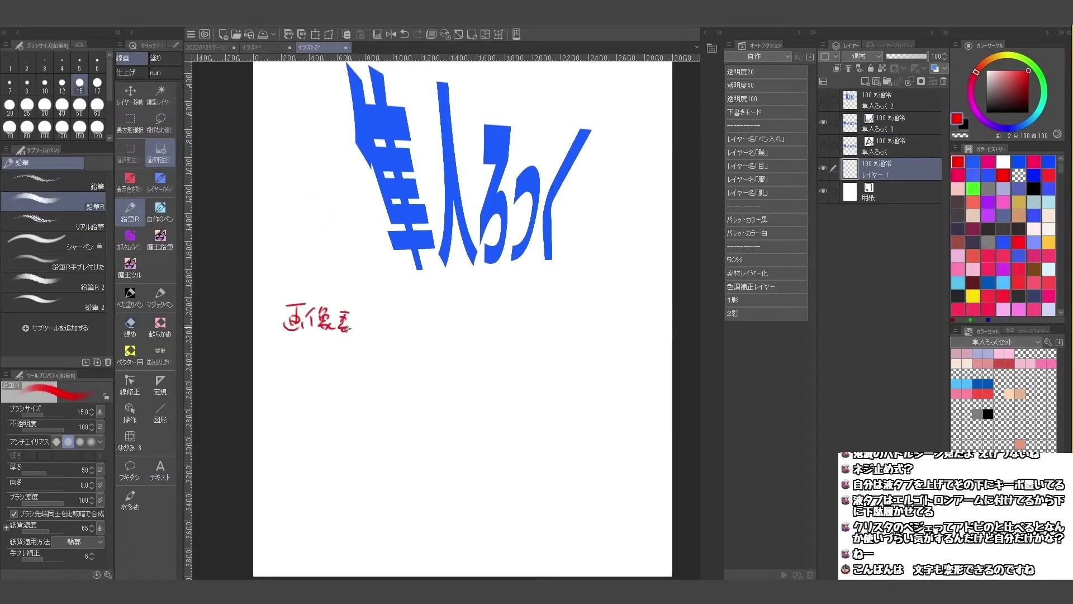
{"action": "mouse_move", "coordinate": [267, 291]}
{"action": "left_mouse_down"}
{"action": "mouse_move", "coordinate": [446, 349]}
{"action": "mouse_move", "coordinate": [470, 324]}
{"action": "left_mouse_up"}
{"action": "left_click_drag", "start_coordinate": [463, 320], "coordinate": [471, 326]}
Step: Handwrite a short red note about low degradation after the arrow and underline it twice
{"action": "mouse_move", "coordinate": [480, 316]}
{"action": "left_mouse_down"}
{"action": "mouse_move", "coordinate": [500, 338]}
{"action": "mouse_move", "coordinate": [519, 338]}
{"action": "left_mouse_up"}
{"action": "left_click_drag", "start_coordinate": [534, 331], "coordinate": [546, 337]}
{"action": "left_click_drag", "start_coordinate": [548, 329], "coordinate": [558, 328]}
{"action": "left_click_drag", "start_coordinate": [554, 324], "coordinate": [551, 338]}
{"action": "left_click_drag", "start_coordinate": [557, 332], "coordinate": [565, 341]}
{"action": "left_click_drag", "start_coordinate": [570, 329], "coordinate": [572, 339]}
{"action": "left_click_drag", "start_coordinate": [577, 327], "coordinate": [579, 336]}
{"action": "left_click_drag", "start_coordinate": [484, 351], "coordinate": [570, 346]}
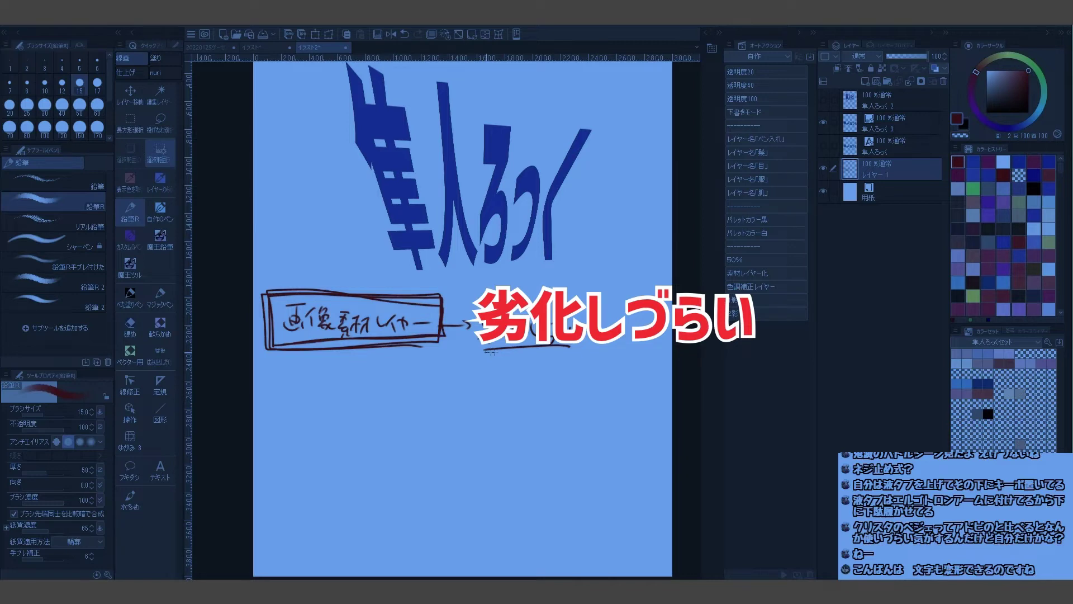
{"action": "left_click_drag", "start_coordinate": [485, 351], "coordinate": [568, 347]}
Step: Handwrite ラスターレイヤー in red pencil below the boxed label
{"action": "left_click_drag", "start_coordinate": [305, 385], "coordinate": [323, 394]}
{"action": "left_click_drag", "start_coordinate": [346, 379], "coordinate": [342, 398]}
{"action": "left_click_drag", "start_coordinate": [360, 390], "coordinate": [391, 386]}
{"action": "left_click_drag", "start_coordinate": [413, 390], "coordinate": [427, 390]}
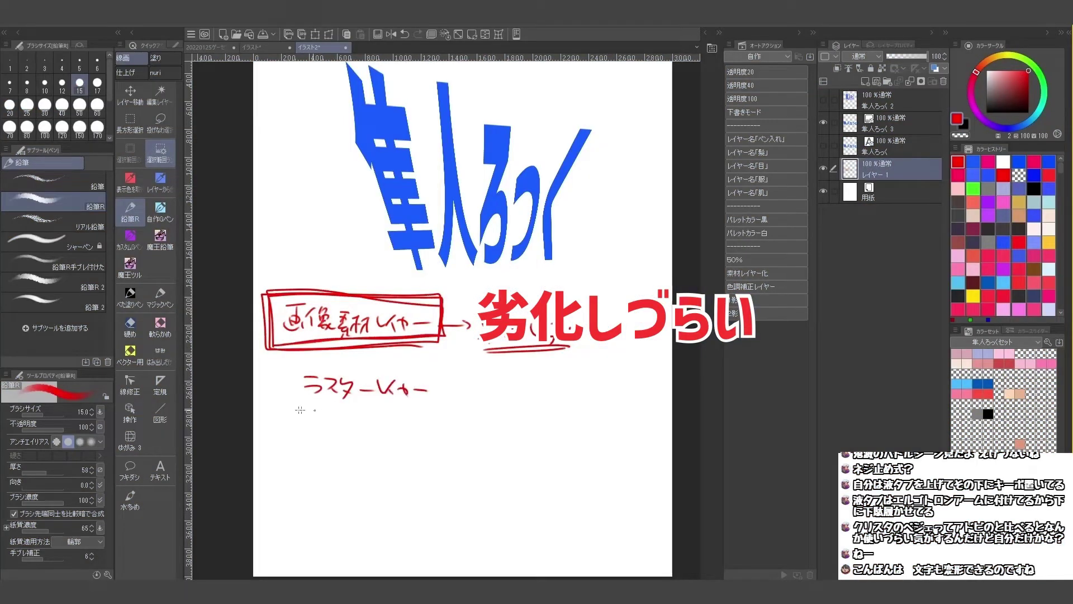
Step: Frame the handwritten ラスターレイヤー label with a red box, add an arrow after it and handwrite 劣化する
{"action": "left_click_drag", "start_coordinate": [296, 412], "coordinate": [290, 413]}
{"action": "left_click_drag", "start_coordinate": [439, 386], "coordinate": [468, 386]}
{"action": "mouse_move", "coordinate": [461, 380]}
{"action": "left_mouse_down"}
{"action": "mouse_move", "coordinate": [462, 392]}
{"action": "mouse_move", "coordinate": [527, 401]}
{"action": "left_mouse_up"}
{"action": "left_click_drag", "start_coordinate": [531, 389], "coordinate": [543, 389]}
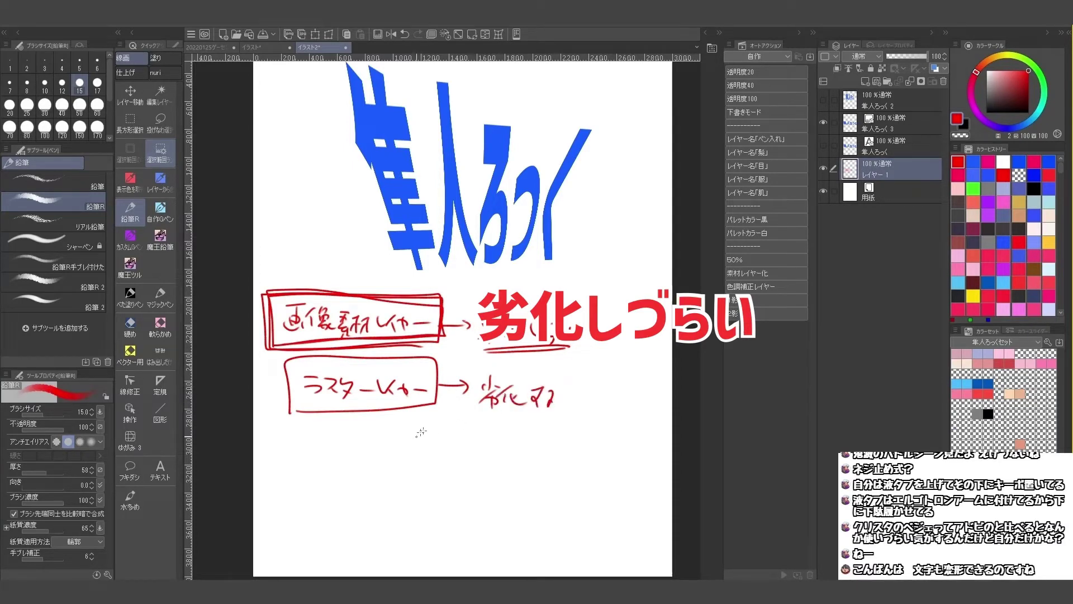
Step: Sketch a square shrinking to a small square and growing back to a large one, linked by arrows, with ボヤボヤ written underneath
{"action": "left_click_drag", "start_coordinate": [414, 438], "coordinate": [414, 459]}
{"action": "left_click_drag", "start_coordinate": [415, 438], "coordinate": [416, 460]}
{"action": "left_click_drag", "start_coordinate": [345, 429], "coordinate": [350, 471]}
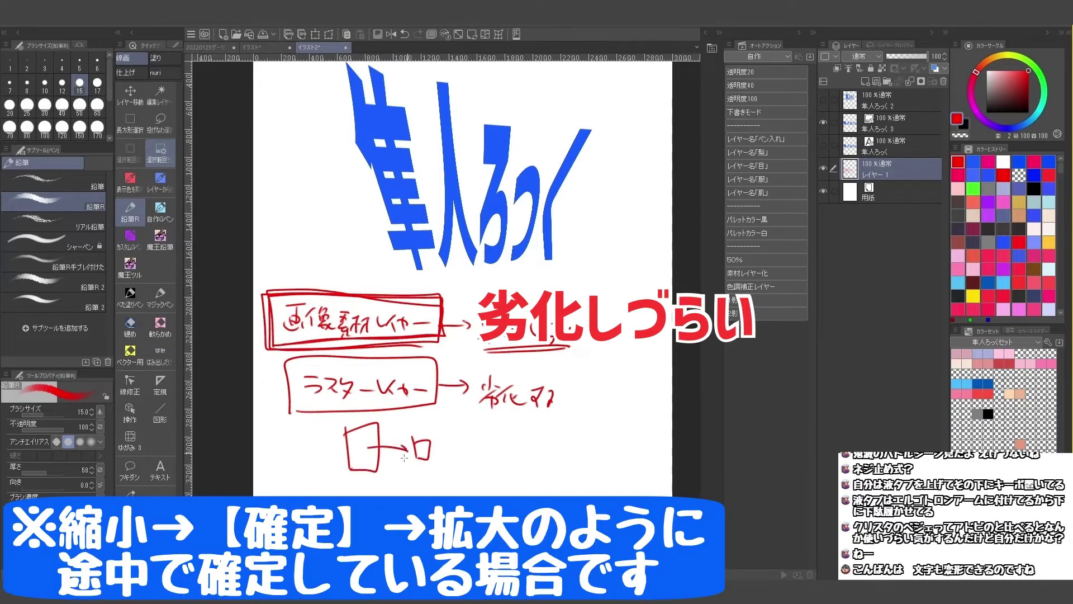
{"action": "mouse_move", "coordinate": [434, 453]}
{"action": "left_mouse_down"}
{"action": "mouse_move", "coordinate": [490, 439]}
{"action": "mouse_move", "coordinate": [497, 476]}
{"action": "left_mouse_up"}
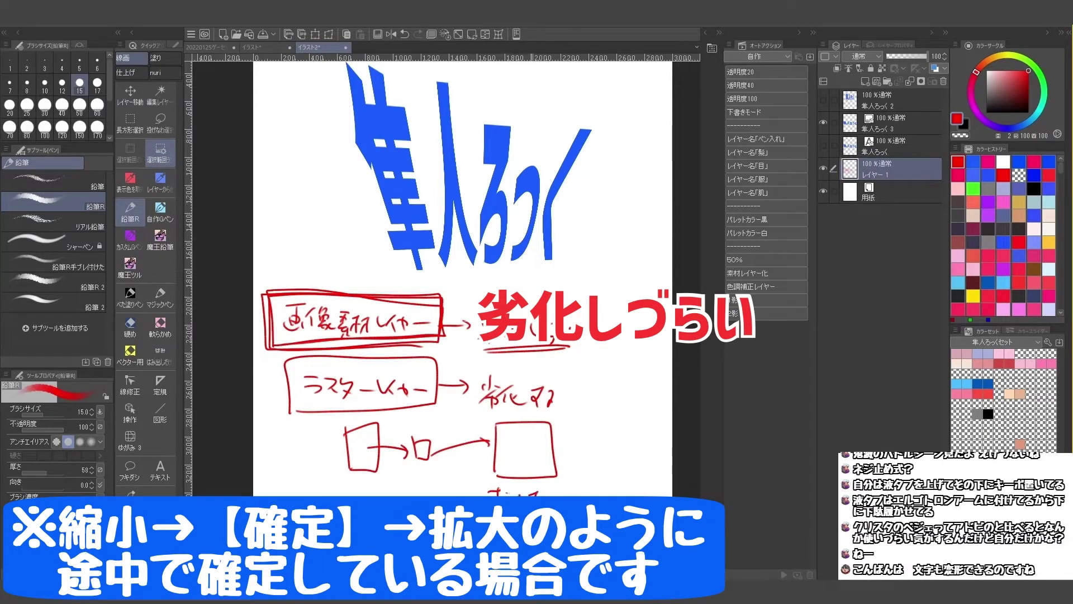
Step: Handwrite the notes 拡縮 and 自由へんけい beside 劣化する, underline both and retrace the small square and the 画像素材レイヤー frame
{"action": "left_click_drag", "start_coordinate": [574, 386], "coordinate": [587, 384]}
{"action": "mouse_move", "coordinate": [574, 391]}
{"action": "left_mouse_down"}
{"action": "mouse_move", "coordinate": [589, 390]}
{"action": "mouse_move", "coordinate": [601, 409]}
{"action": "mouse_move", "coordinate": [583, 433]}
{"action": "mouse_move", "coordinate": [590, 443]}
{"action": "mouse_move", "coordinate": [653, 439]}
{"action": "left_mouse_up"}
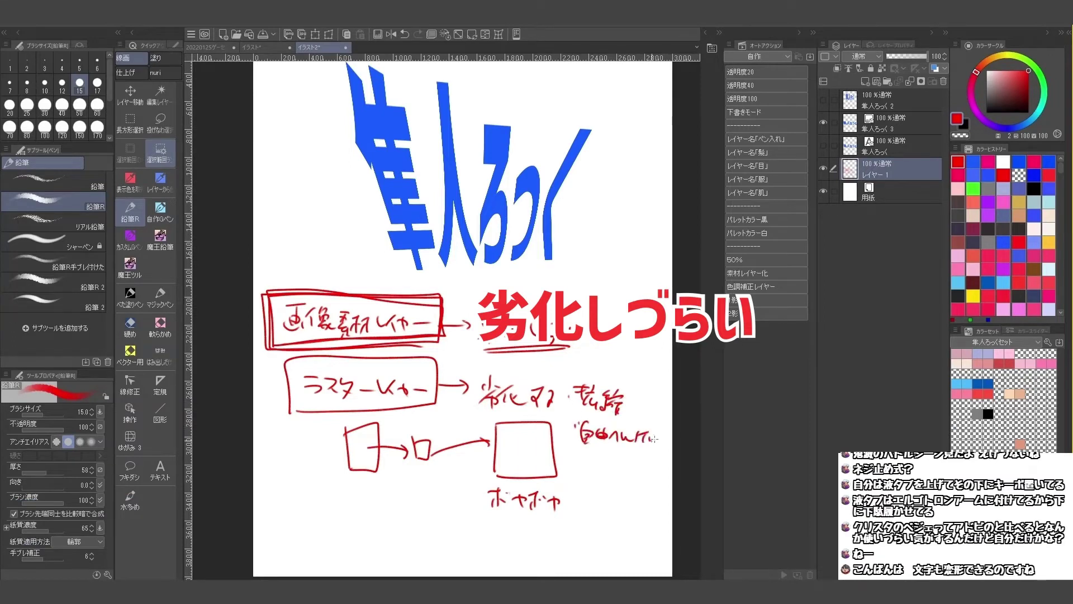
{"action": "left_click_drag", "start_coordinate": [581, 445], "coordinate": [666, 446]}
{"action": "left_click_drag", "start_coordinate": [570, 416], "coordinate": [639, 416]}
{"action": "mouse_move", "coordinate": [422, 457]}
{"action": "left_mouse_down"}
{"action": "mouse_move", "coordinate": [493, 442]}
{"action": "mouse_move", "coordinate": [415, 464]}
{"action": "mouse_move", "coordinate": [432, 466]}
{"action": "left_mouse_up"}
{"action": "mouse_move", "coordinate": [268, 340]}
{"action": "left_mouse_down"}
{"action": "mouse_move", "coordinate": [356, 340]}
{"action": "mouse_move", "coordinate": [439, 296]}
{"action": "mouse_move", "coordinate": [272, 338]}
{"action": "left_mouse_up"}
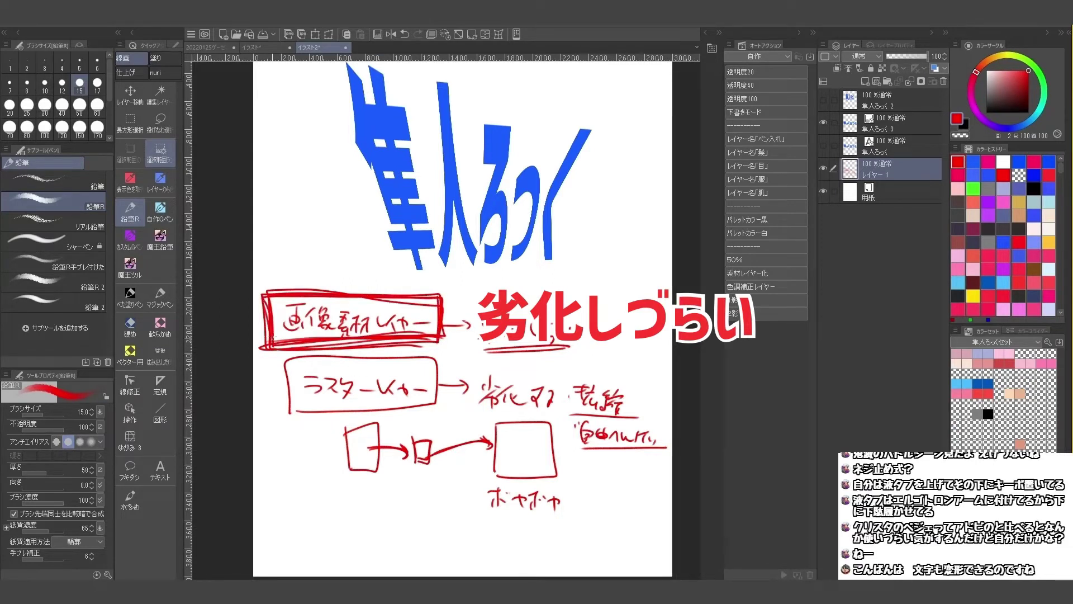
Step: Check which transform types are available for the image material layer of the lettering
{"action": "left_click", "coordinate": [894, 126]}
{"action": "left_click_drag", "start_coordinate": [508, 332], "coordinate": [507, 429]}
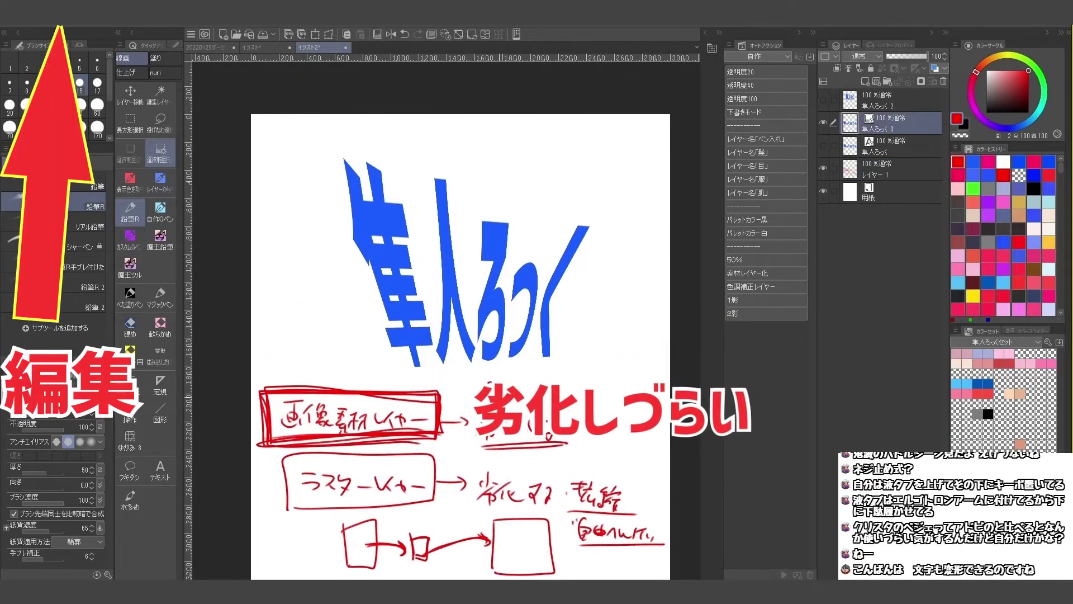
{"action": "left_click", "coordinate": [64, 28]}
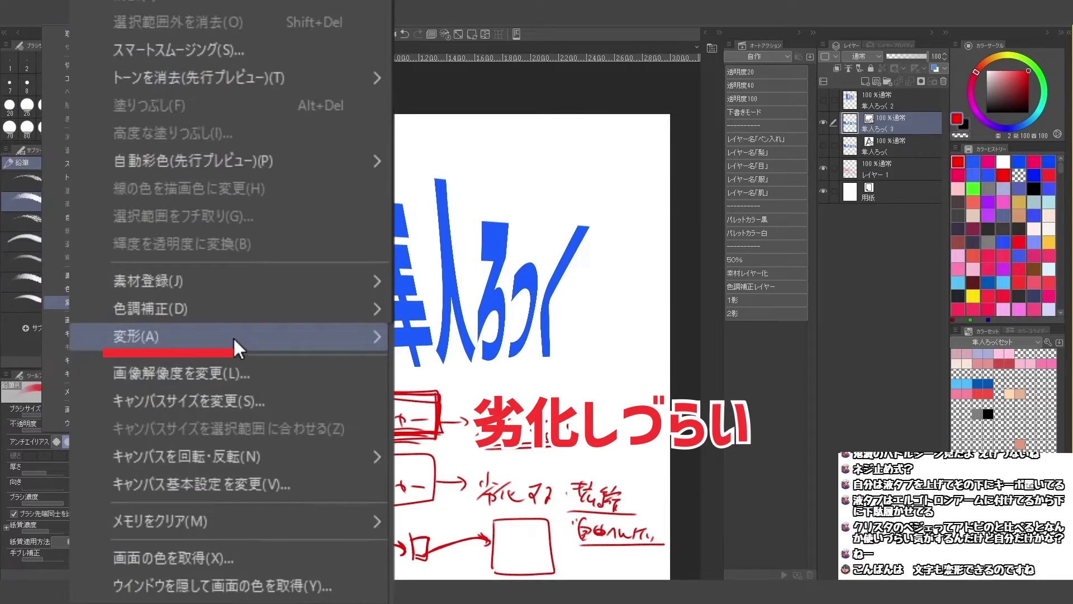
{"action": "mouse_move", "coordinate": [233, 336]}
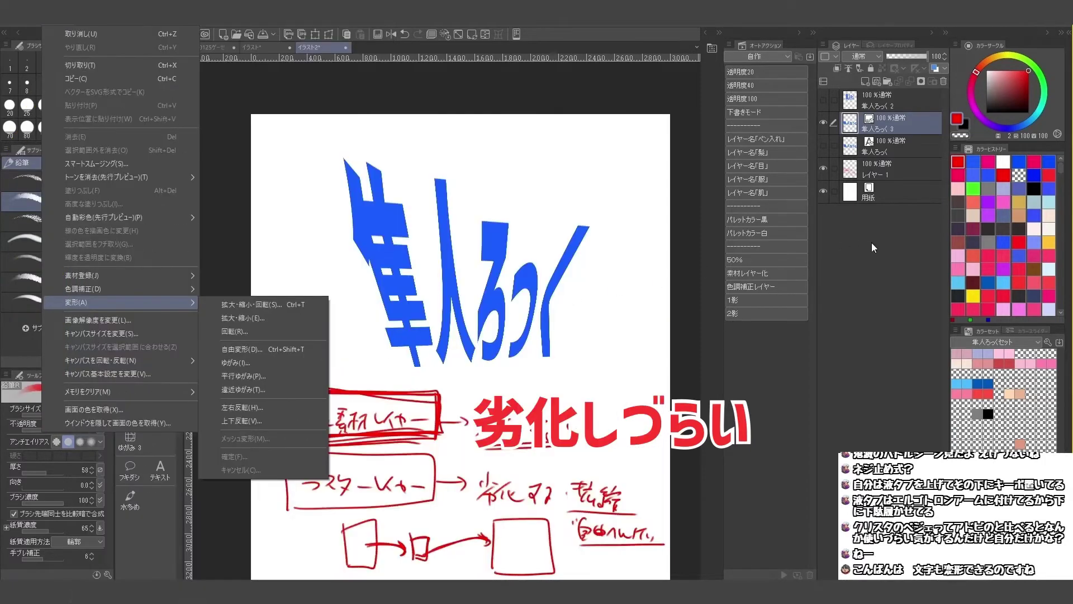
{"action": "left_click", "coordinate": [872, 243]}
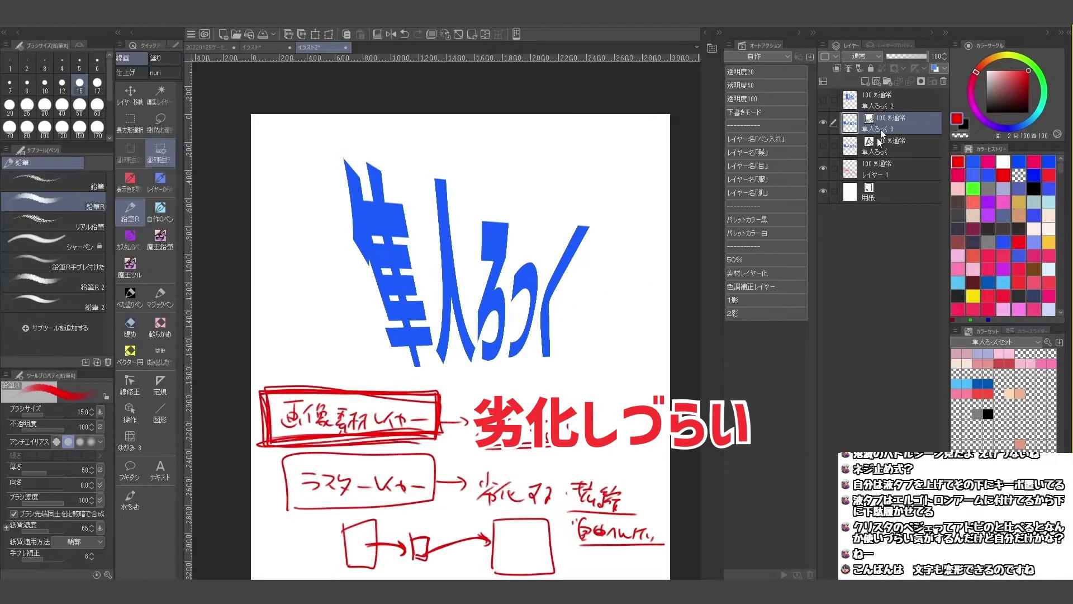
Step: Convert the image material layer of the lettering to a raster layer, keeping the original layer
{"action": "key", "text": "alt+l"}
{"action": "key", "text": "h"}
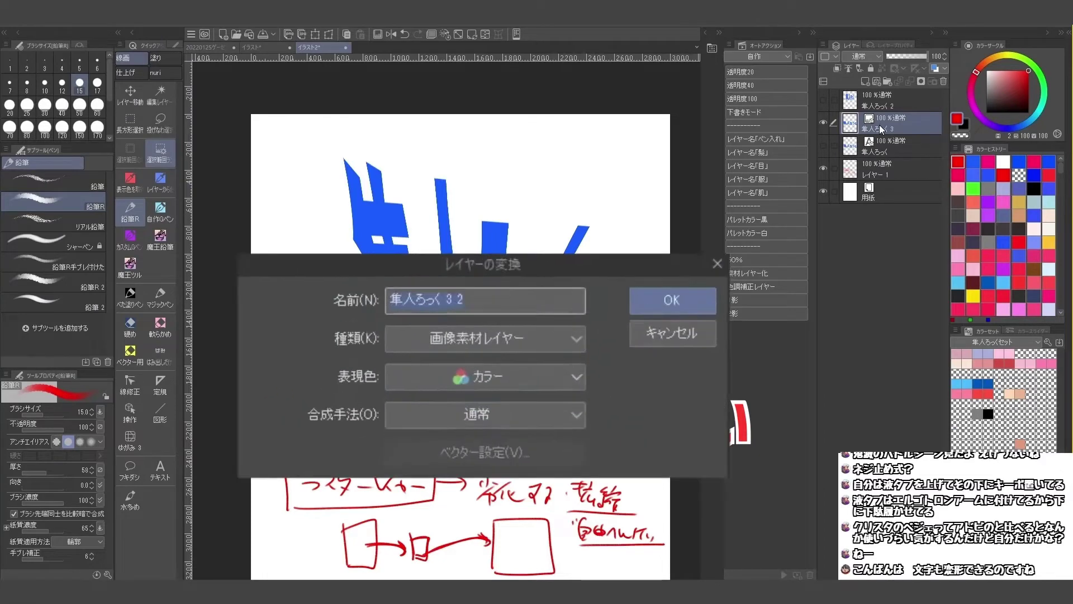
{"action": "left_click", "coordinate": [506, 351]}
{"action": "left_click", "coordinate": [498, 382]}
{"action": "left_click", "coordinate": [761, 301]}
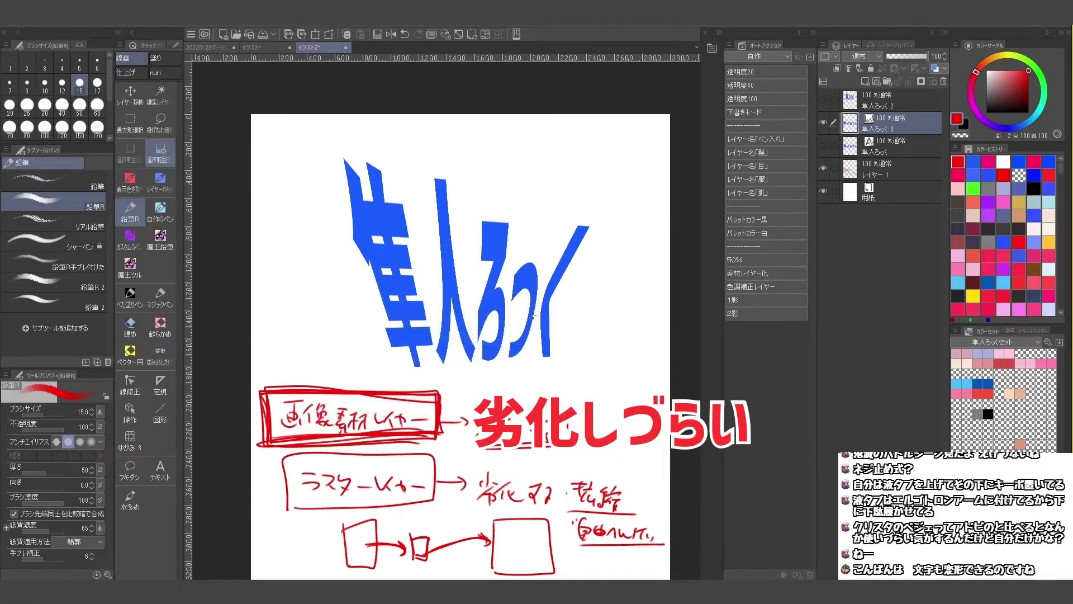
Step: Mesh-transform the raster lettering, pulling the inner grid points down and the outer points outward, and apply it
{"action": "key", "text": "ctrl+shift+m"}
{"action": "left_click_drag", "start_coordinate": [425, 227], "coordinate": [432, 261]}
{"action": "left_click_drag", "start_coordinate": [507, 226], "coordinate": [514, 259]}
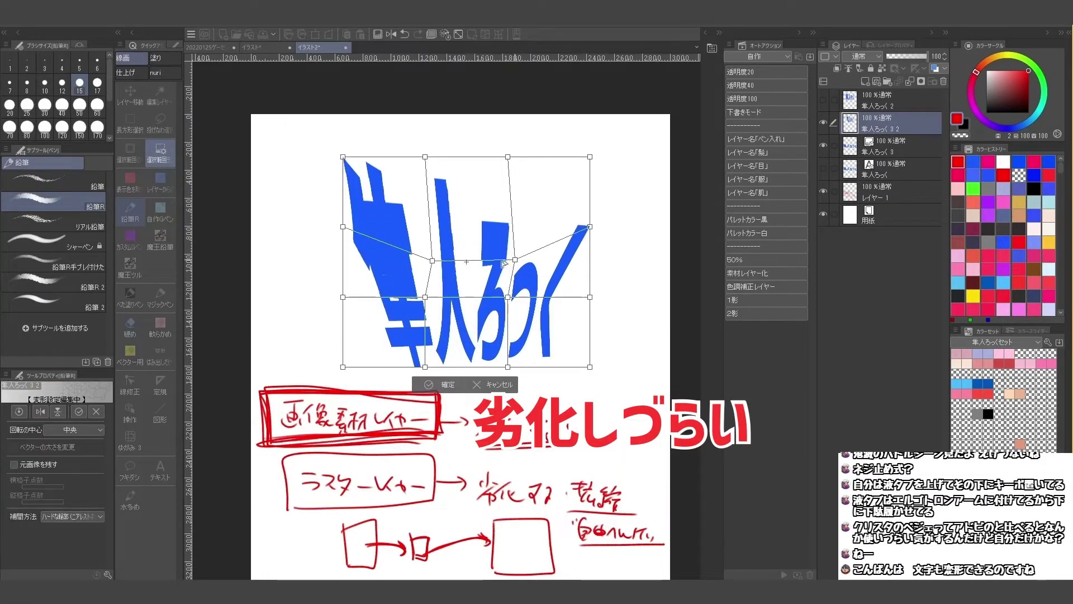
{"action": "left_click_drag", "start_coordinate": [424, 296], "coordinate": [446, 323]}
{"action": "left_click_drag", "start_coordinate": [507, 297], "coordinate": [530, 334]}
{"action": "left_click_drag", "start_coordinate": [590, 156], "coordinate": [627, 155]}
{"action": "left_click_drag", "start_coordinate": [342, 156], "coordinate": [299, 125]}
{"action": "left_click_drag", "start_coordinate": [342, 227], "coordinate": [299, 246]}
{"action": "left_click_drag", "start_coordinate": [342, 297], "coordinate": [302, 324]}
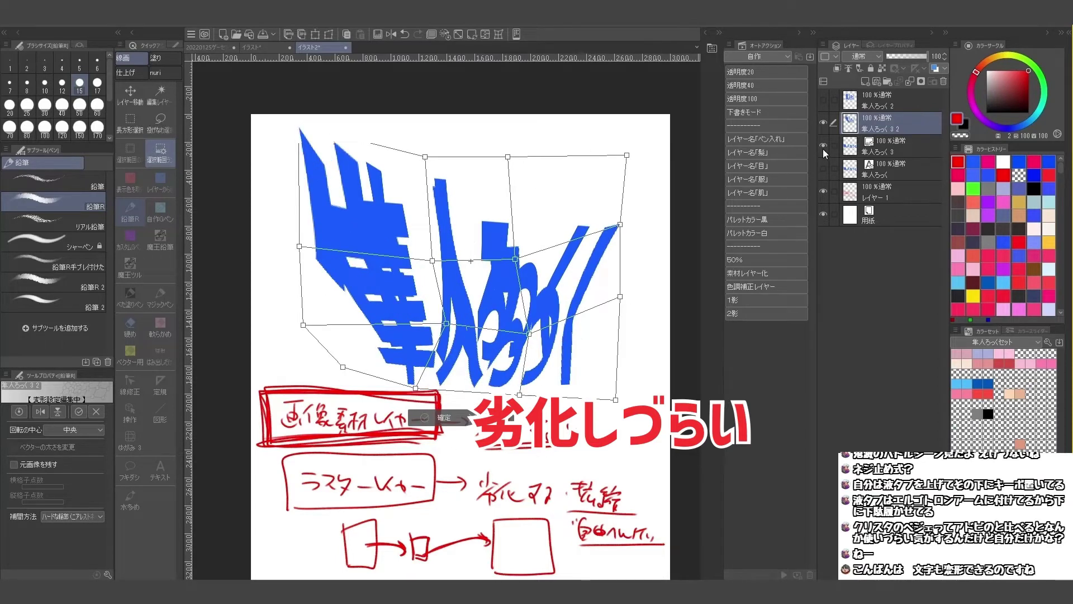
{"action": "left_click", "coordinate": [431, 398]}
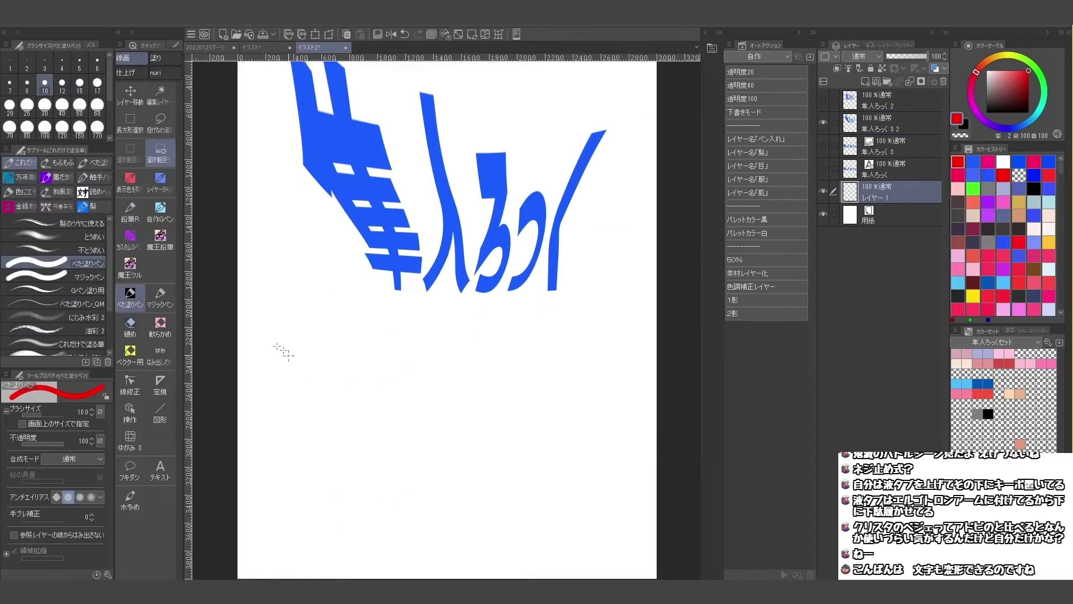
Step: Handwrite a red flow on レイヤー 1 from boxed テキスト through 自由変形 to a double-framed 画像素材レイヤー
{"action": "mouse_move", "coordinate": [274, 311]}
{"action": "left_mouse_down"}
{"action": "mouse_move", "coordinate": [307, 307]}
{"action": "mouse_move", "coordinate": [353, 330]}
{"action": "left_mouse_up"}
{"action": "mouse_move", "coordinate": [258, 294]}
{"action": "left_mouse_down"}
{"action": "mouse_move", "coordinate": [383, 304]}
{"action": "mouse_move", "coordinate": [405, 323]}
{"action": "left_mouse_up"}
{"action": "mouse_move", "coordinate": [425, 308]}
{"action": "left_mouse_down"}
{"action": "mouse_move", "coordinate": [490, 335]}
{"action": "mouse_move", "coordinate": [605, 329]}
{"action": "mouse_move", "coordinate": [593, 363]}
{"action": "mouse_move", "coordinate": [637, 366]}
{"action": "mouse_move", "coordinate": [545, 380]}
{"action": "mouse_move", "coordinate": [559, 312]}
{"action": "left_mouse_up"}
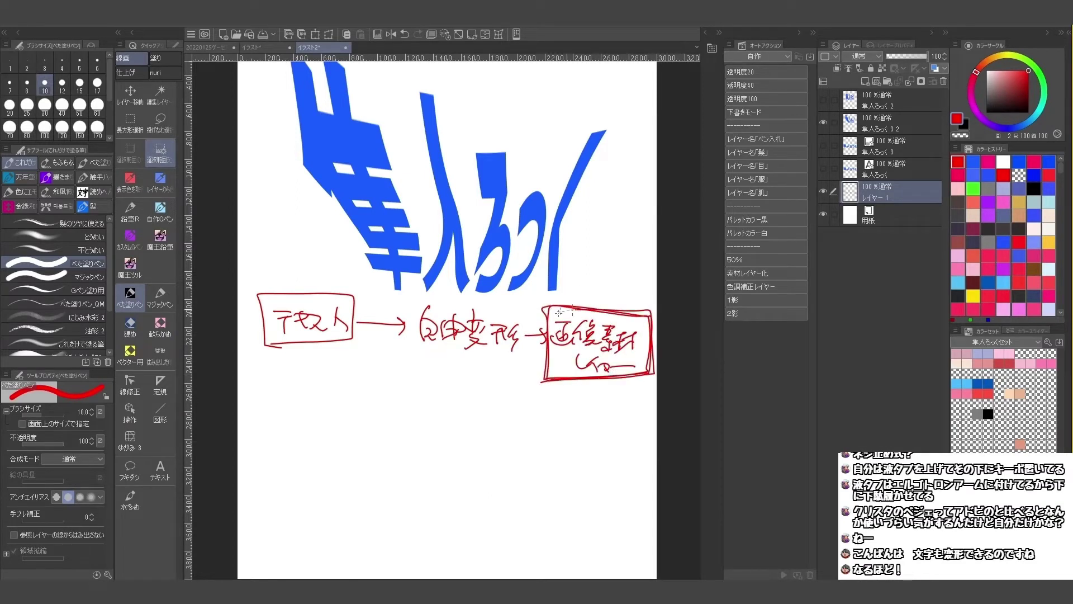
Step: Add a second branch from テキスト through メッシュ変形 to ラスターレイヤー and underline the layer type twice
{"action": "mouse_move", "coordinate": [347, 360]}
{"action": "left_mouse_down"}
{"action": "mouse_move", "coordinate": [386, 410]}
{"action": "mouse_move", "coordinate": [481, 424]}
{"action": "mouse_move", "coordinate": [492, 441]}
{"action": "mouse_move", "coordinate": [581, 433]}
{"action": "mouse_move", "coordinate": [632, 445]}
{"action": "left_mouse_up"}
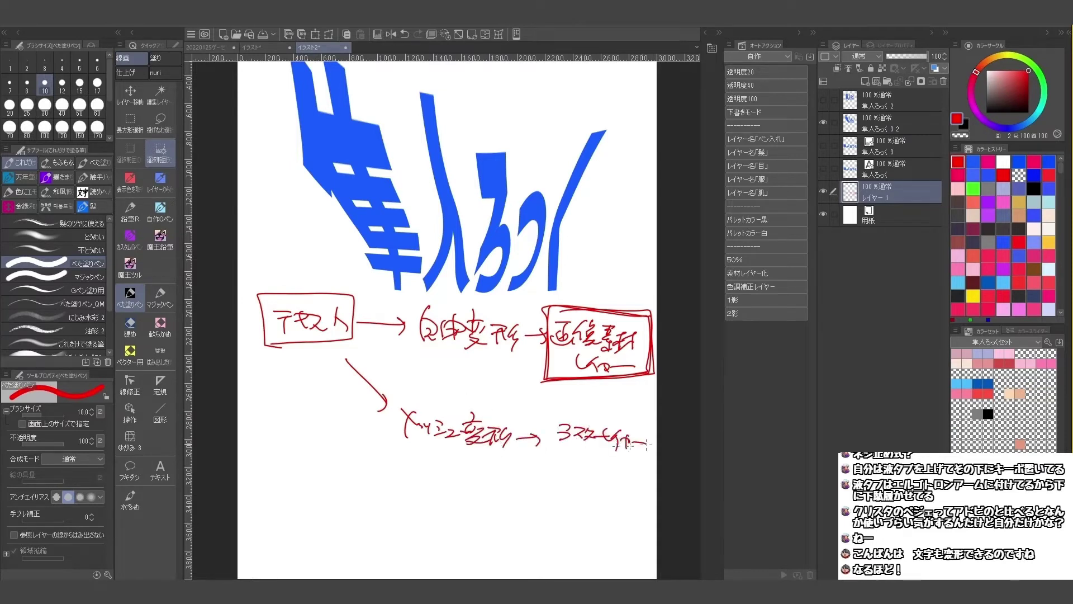
{"action": "left_click_drag", "start_coordinate": [549, 449], "coordinate": [645, 451]}
{"action": "left_click_drag", "start_coordinate": [554, 451], "coordinate": [643, 452]}
Step: Handwrite a ※ note in red below the ラスターレイヤー label and mark the label for emphasis
{"action": "left_click_drag", "start_coordinate": [523, 395], "coordinate": [499, 316]}
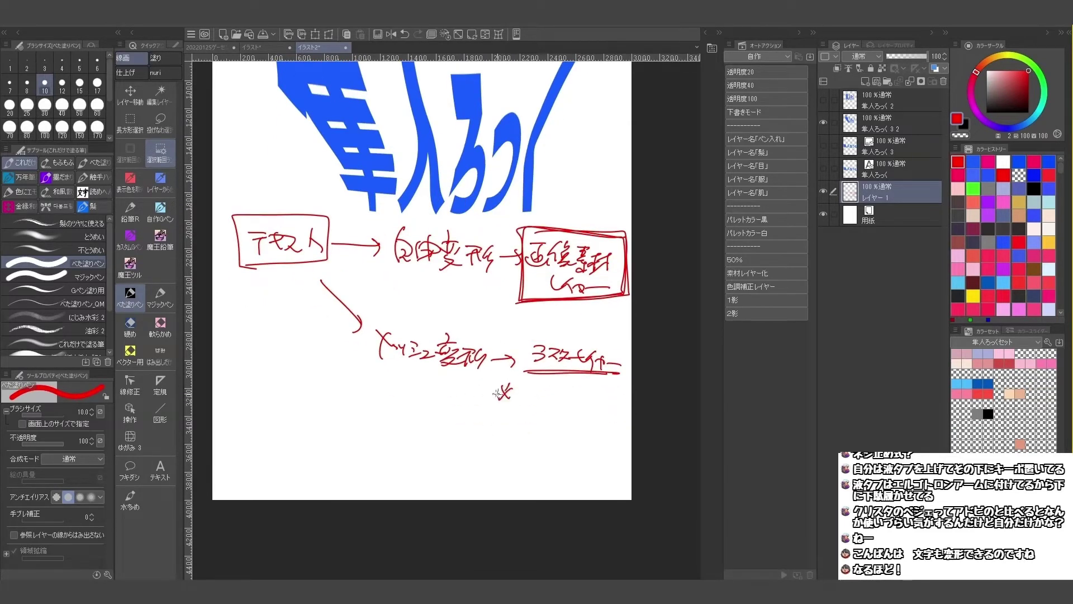
{"action": "mouse_move", "coordinate": [535, 403]}
{"action": "left_mouse_down"}
{"action": "mouse_move", "coordinate": [518, 415]}
{"action": "mouse_move", "coordinate": [563, 400]}
{"action": "left_mouse_up"}
{"action": "left_click_drag", "start_coordinate": [569, 417], "coordinate": [572, 431]}
{"action": "left_click_drag", "start_coordinate": [576, 419], "coordinate": [579, 428]}
{"action": "mouse_move", "coordinate": [580, 422]}
{"action": "left_mouse_down"}
{"action": "mouse_move", "coordinate": [586, 453]}
{"action": "mouse_move", "coordinate": [605, 451]}
{"action": "mouse_move", "coordinate": [589, 467]}
{"action": "mouse_move", "coordinate": [610, 483]}
{"action": "left_mouse_up"}
{"action": "left_click_drag", "start_coordinate": [523, 332], "coordinate": [621, 376]}
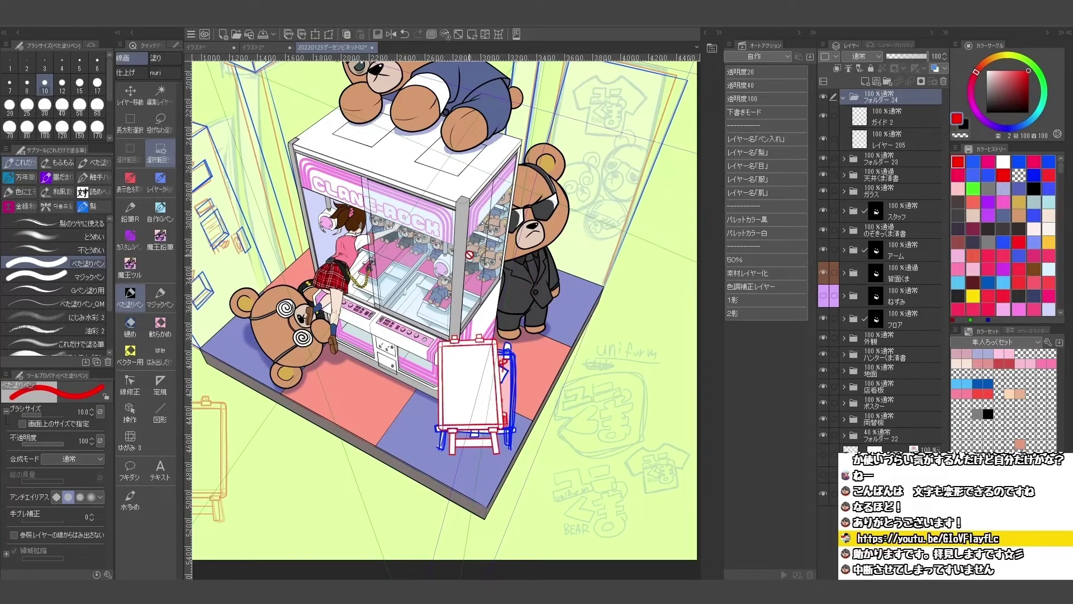
Step: Free-transform the easel sign in フォルダー 24 of the arcade illustration, shifting its right-hand corners slightly outward
{"action": "left_click", "coordinate": [335, 35]}
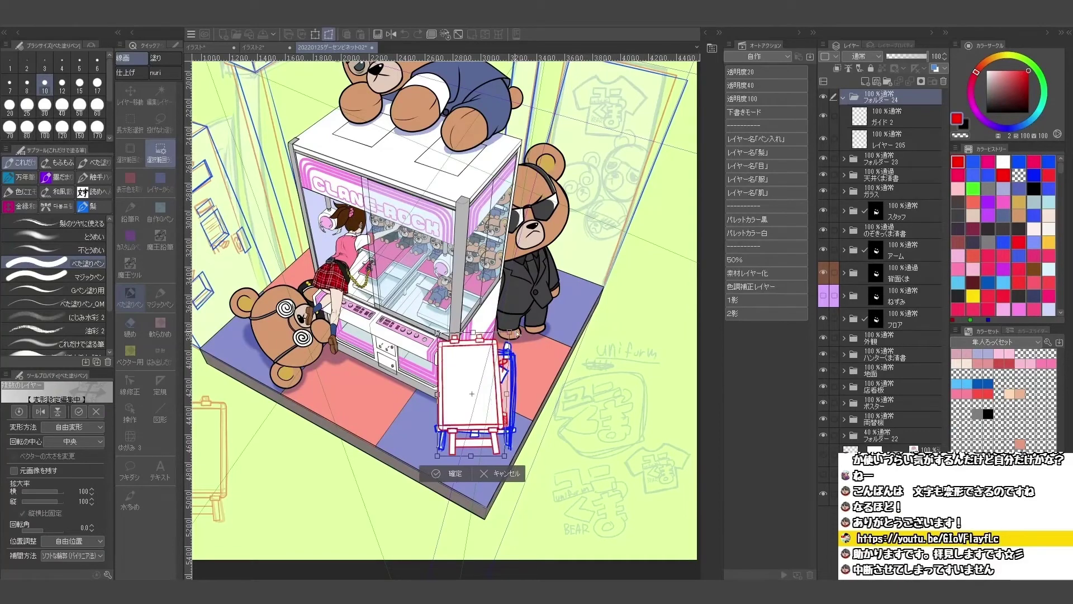
{"action": "left_click_drag", "start_coordinate": [518, 334], "coordinate": [525, 335]}
{"action": "left_click_drag", "start_coordinate": [505, 455], "coordinate": [512, 451]}
{"action": "left_click_drag", "start_coordinate": [520, 391], "coordinate": [519, 393]}
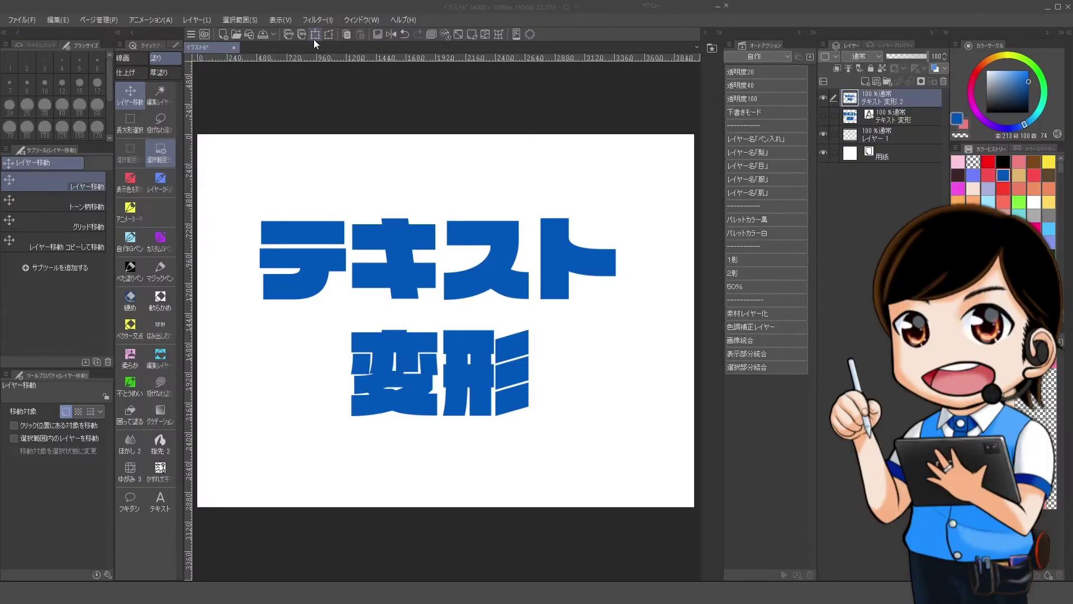
Step: Try to scale up the テキスト変形 raster lettering from its upper corner, and undo the change
{"action": "left_click", "coordinate": [314, 37]}
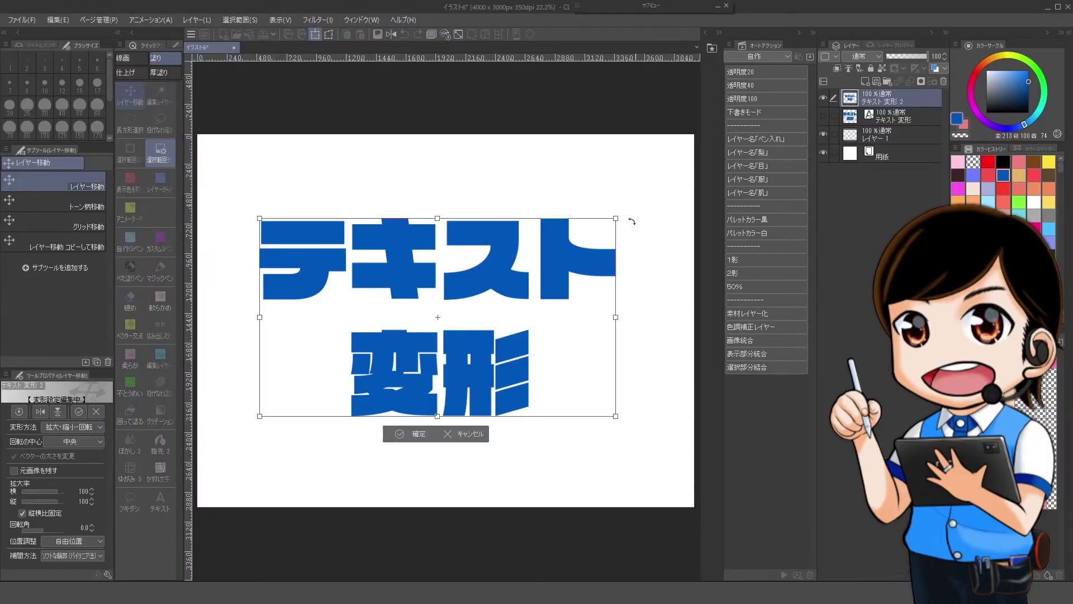
{"action": "left_click_drag", "start_coordinate": [616, 222], "coordinate": [625, 177]}
{"action": "key", "text": "ctrl+z"}
Step: Free-transform the テキスト変形 lettering, spreading its four corners to nearly fill the canvas with a slight tilt, and apply it
{"action": "left_click", "coordinate": [329, 37]}
{"action": "left_click_drag", "start_coordinate": [587, 234], "coordinate": [676, 148]}
{"action": "left_click_drag", "start_coordinate": [586, 400], "coordinate": [659, 493]}
{"action": "left_click_drag", "start_coordinate": [288, 234], "coordinate": [217, 179]}
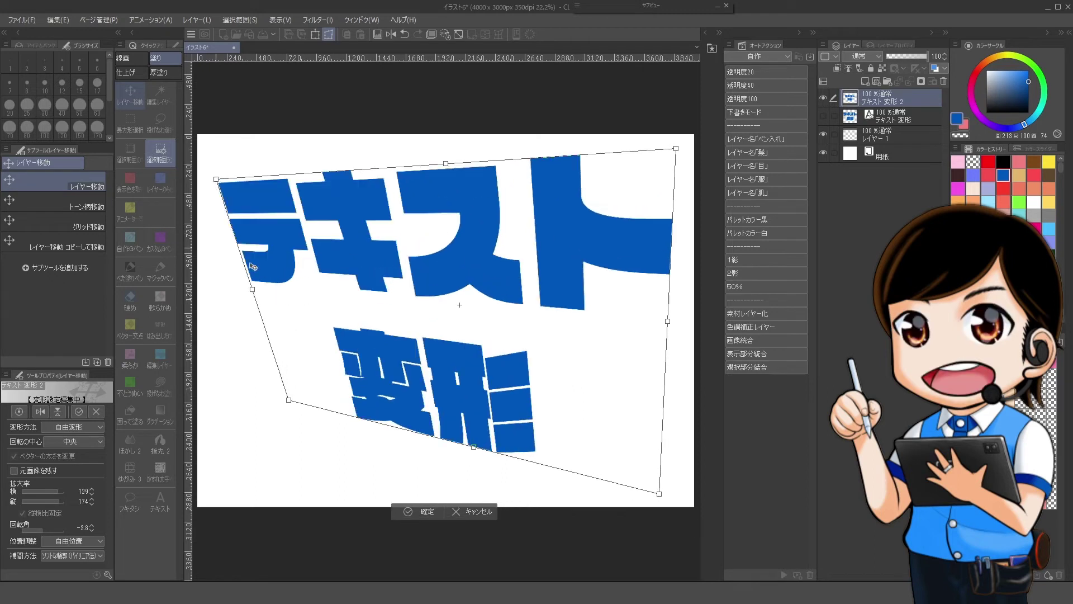
{"action": "left_click_drag", "start_coordinate": [287, 401], "coordinate": [236, 493]}
{"action": "left_click_drag", "start_coordinate": [675, 148], "coordinate": [555, 161]}
{"action": "mouse_move", "coordinate": [659, 496]}
{"action": "left_mouse_down"}
{"action": "mouse_move", "coordinate": [678, 446]}
{"action": "mouse_move", "coordinate": [669, 480]}
{"action": "left_mouse_up"}
{"action": "left_click_drag", "start_coordinate": [557, 161], "coordinate": [656, 147]}
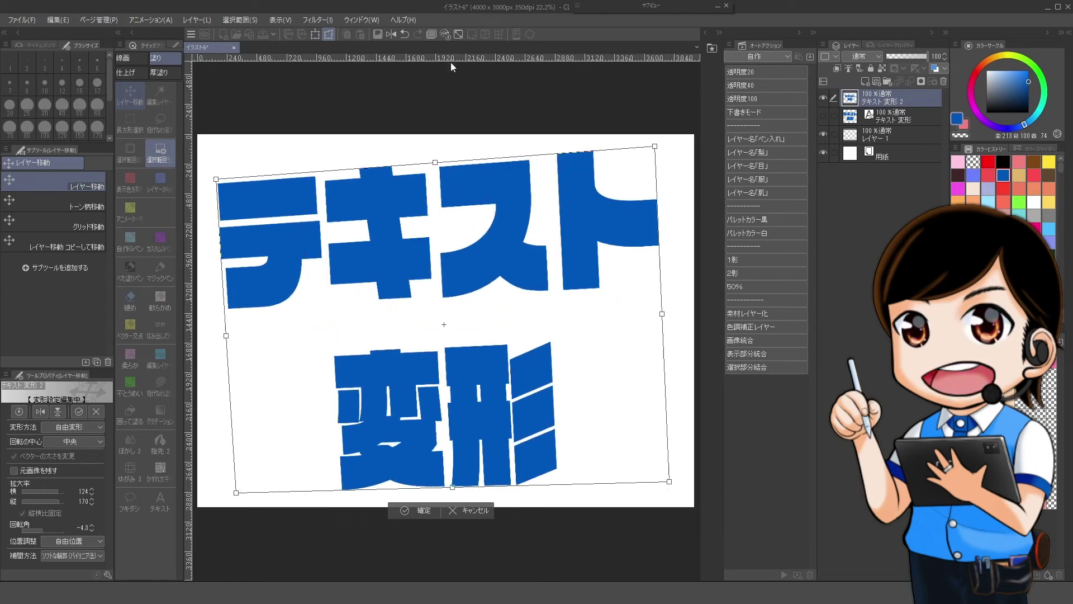
{"action": "left_click", "coordinate": [406, 511]}
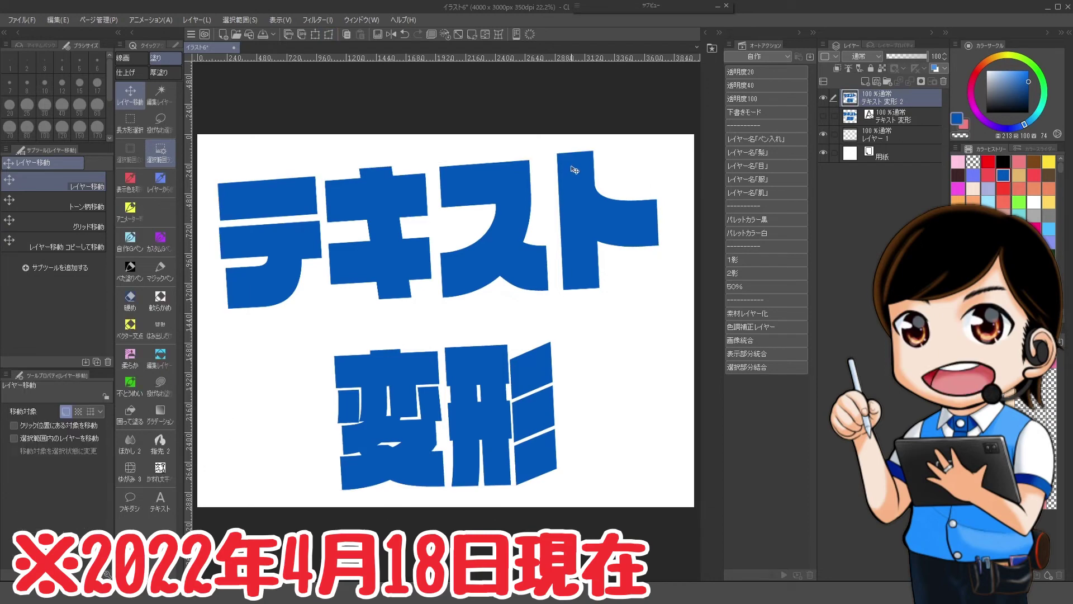
Step: Try a mesh transformation on the lettering, drawing the four inner grid points toward the centre and the right-hand corners inward
{"action": "key", "text": "ctrl+alt+t"}
{"action": "left_click_drag", "start_coordinate": [659, 150], "coordinate": [585, 215]}
{"action": "left_click_drag", "start_coordinate": [512, 263], "coordinate": [475, 293]}
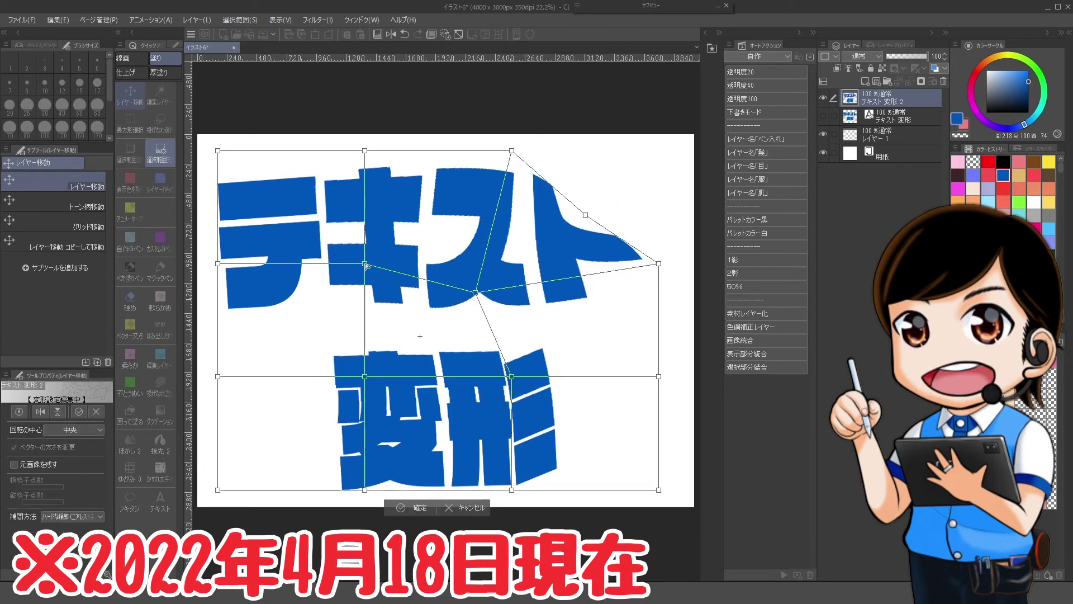
{"action": "left_click_drag", "start_coordinate": [364, 263], "coordinate": [394, 307]}
{"action": "left_click_drag", "start_coordinate": [364, 376], "coordinate": [421, 354]}
{"action": "left_click_drag", "start_coordinate": [512, 376], "coordinate": [453, 350]}
{"action": "left_click_drag", "start_coordinate": [658, 490], "coordinate": [585, 443]}
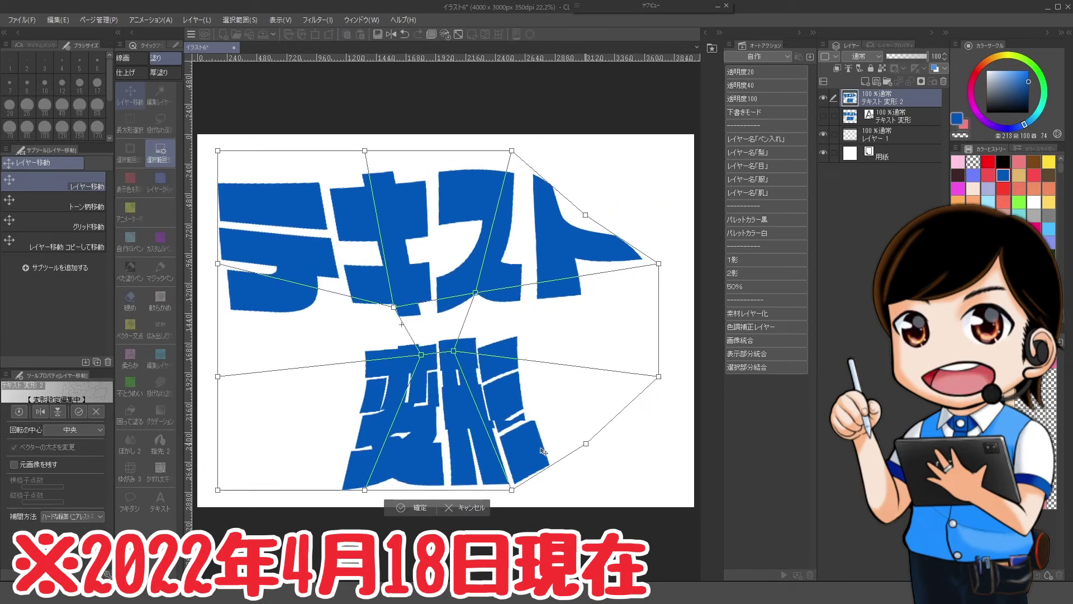
Step: Warp the mesh's outer points, spreading the upper edge apart and pulling the sides and lower edge inward
{"action": "left_click_drag", "start_coordinate": [365, 490], "coordinate": [376, 436]}
{"action": "left_click_drag", "start_coordinate": [218, 263], "coordinate": [274, 318]}
{"action": "left_click_drag", "start_coordinate": [217, 150], "coordinate": [215, 240]}
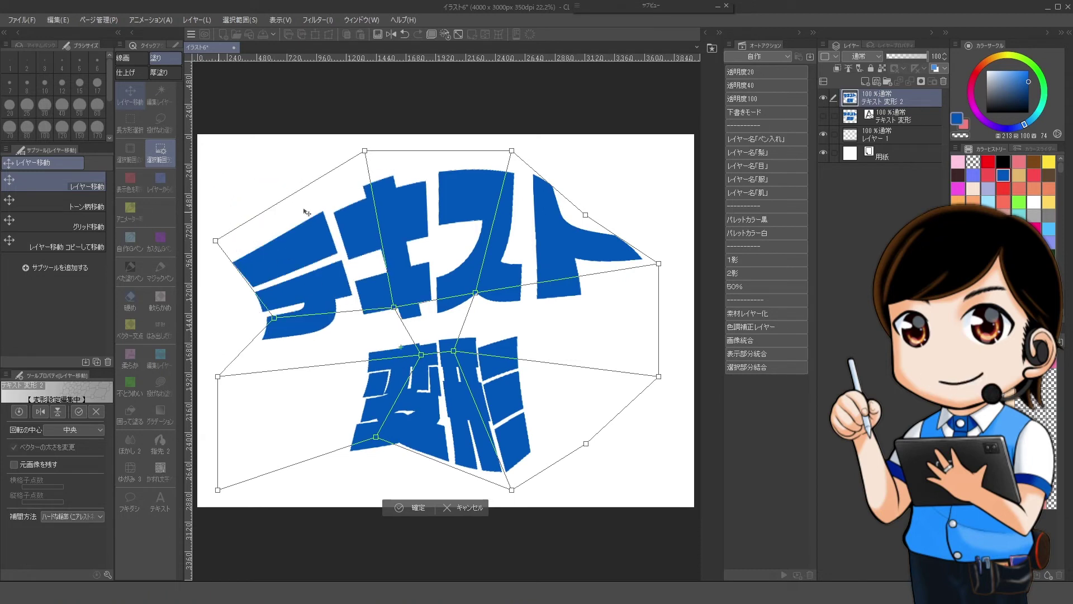
{"action": "left_click_drag", "start_coordinate": [364, 150], "coordinate": [280, 150]}
{"action": "left_click_drag", "start_coordinate": [511, 150], "coordinate": [611, 147]}
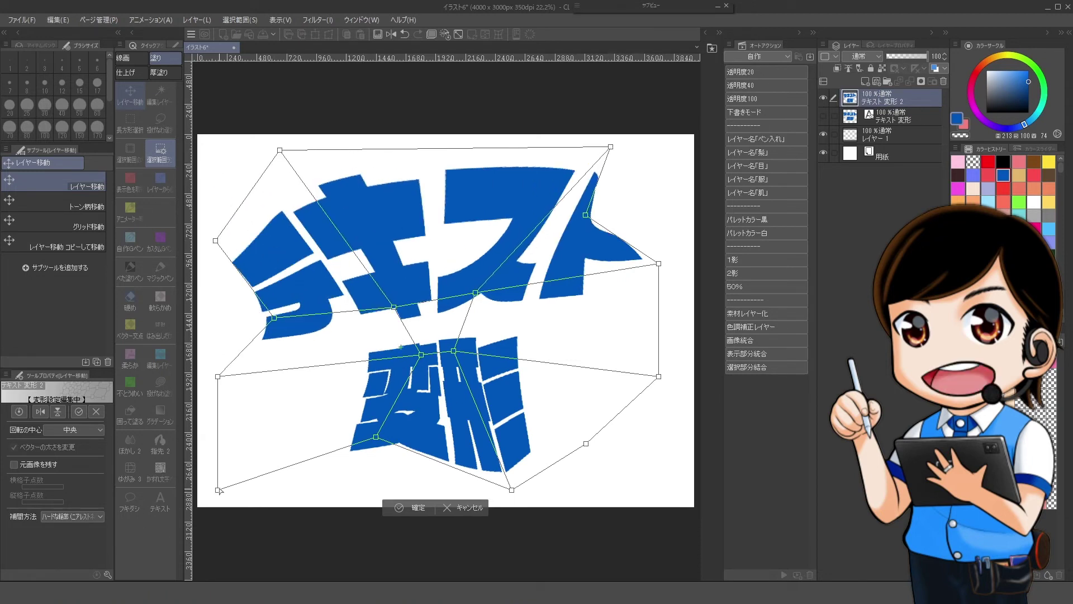
{"action": "left_click_drag", "start_coordinate": [218, 490], "coordinate": [308, 422]}
{"action": "left_click_drag", "start_coordinate": [658, 376], "coordinate": [554, 348]}
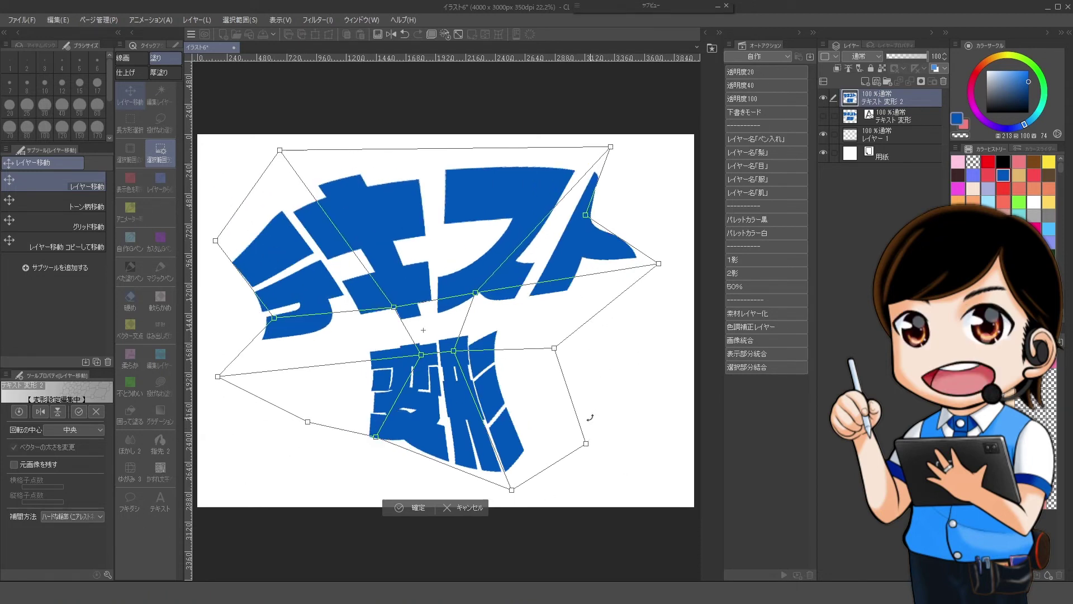
Step: Undo all the mesh point moves on the lettering and cancel the mesh transformation
{"action": "left_click", "coordinate": [405, 34]}
{"action": "left_click", "coordinate": [405, 33]}
{"action": "left_click", "coordinate": [405, 33]}
{"action": "left_click", "coordinate": [405, 33]}
{"action": "left_click", "coordinate": [405, 33]}
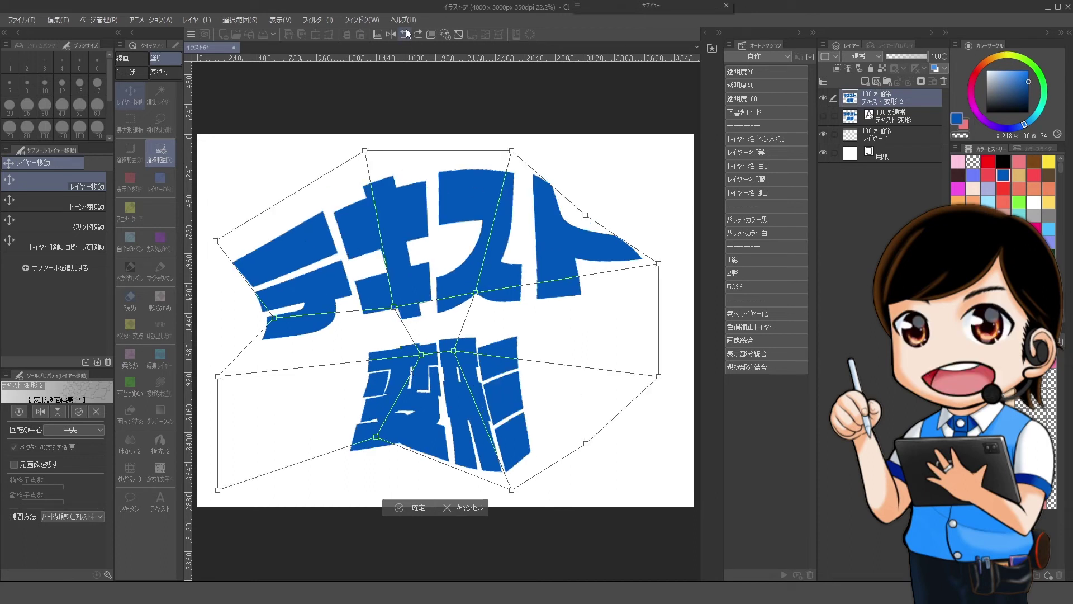
{"action": "left_click", "coordinate": [406, 33]}
{"action": "left_click", "coordinate": [406, 34]}
{"action": "left_click", "coordinate": [405, 34]}
{"action": "left_click", "coordinate": [405, 34]}
{"action": "left_click", "coordinate": [406, 34]}
{"action": "left_click", "coordinate": [405, 33]}
{"action": "left_click", "coordinate": [405, 34]}
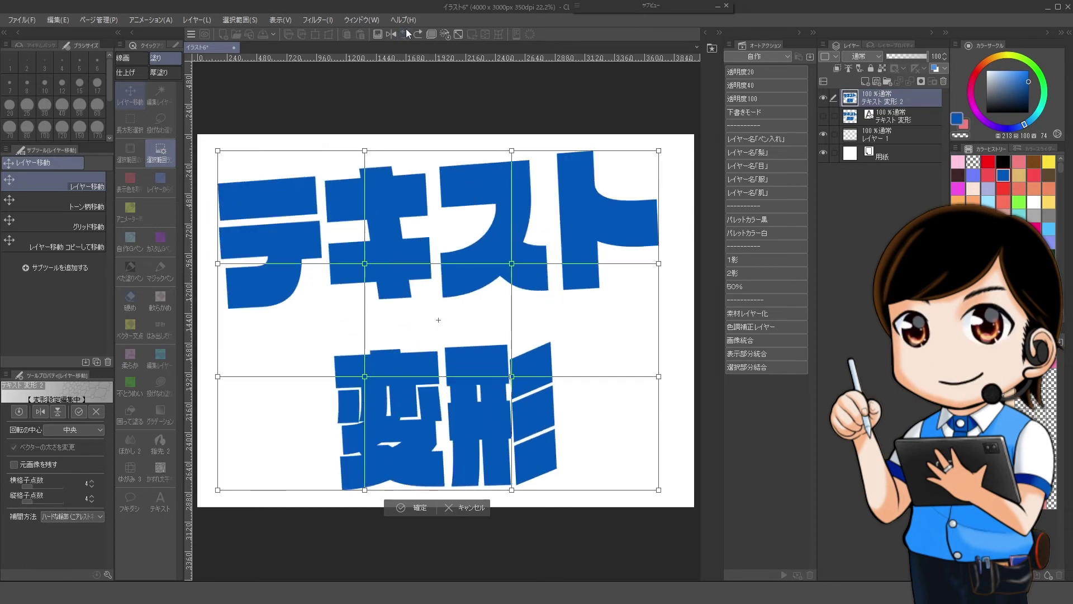
{"action": "left_click", "coordinate": [466, 507]}
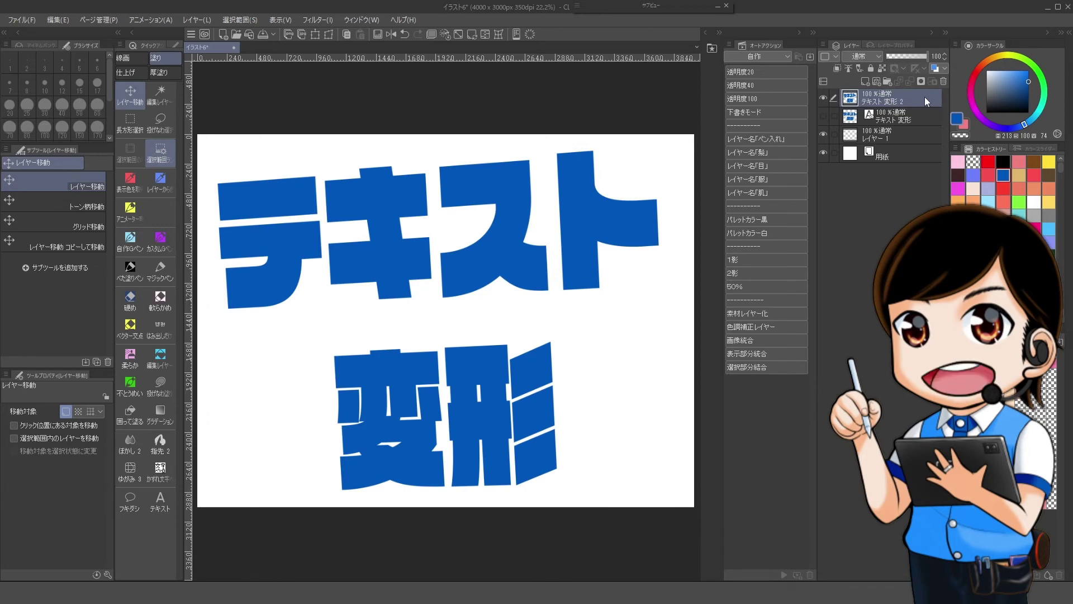